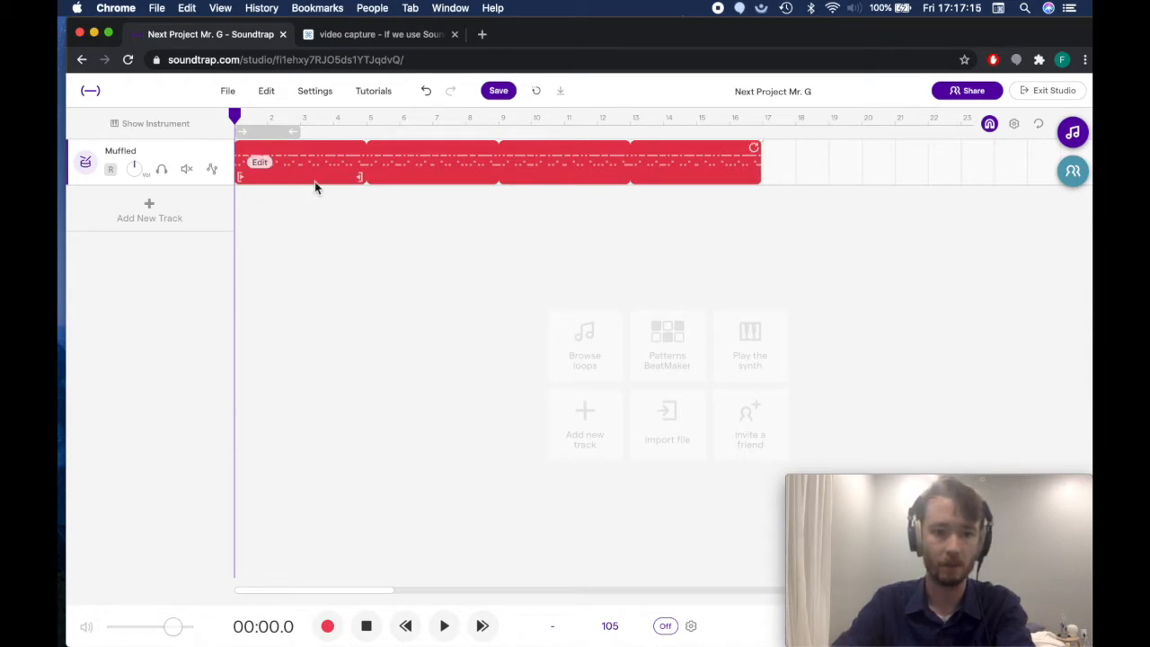
- Play the opening of the Muffled drum track, pause it, and return the playhead to the start
mouse_move(277, 172)
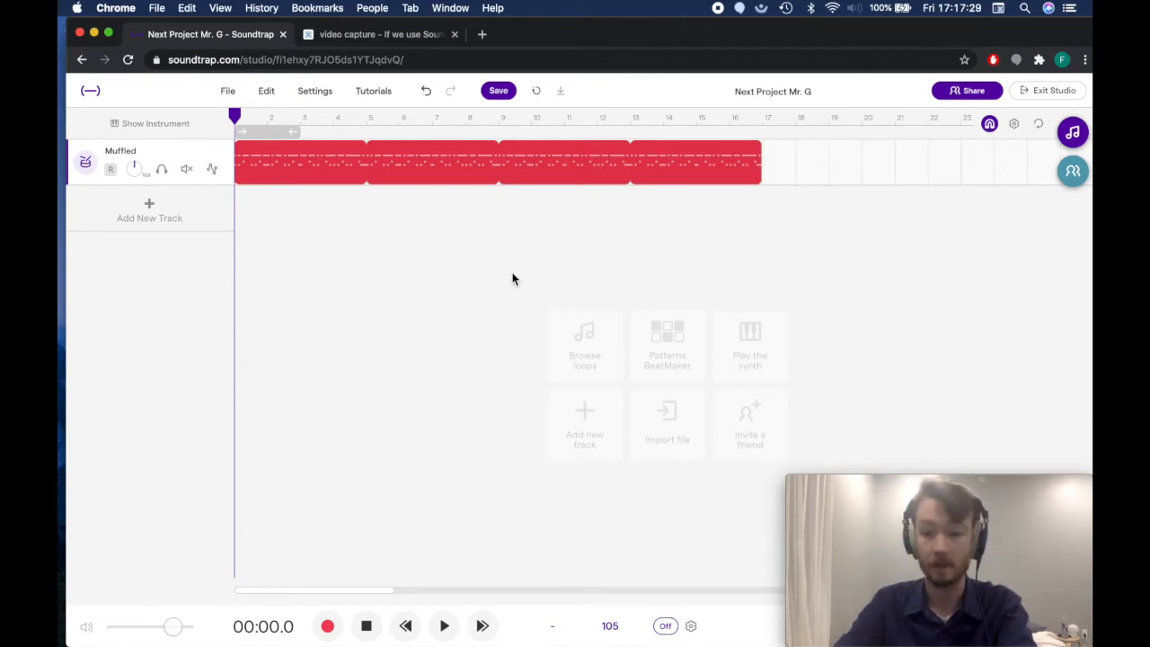
left_click(450, 633)
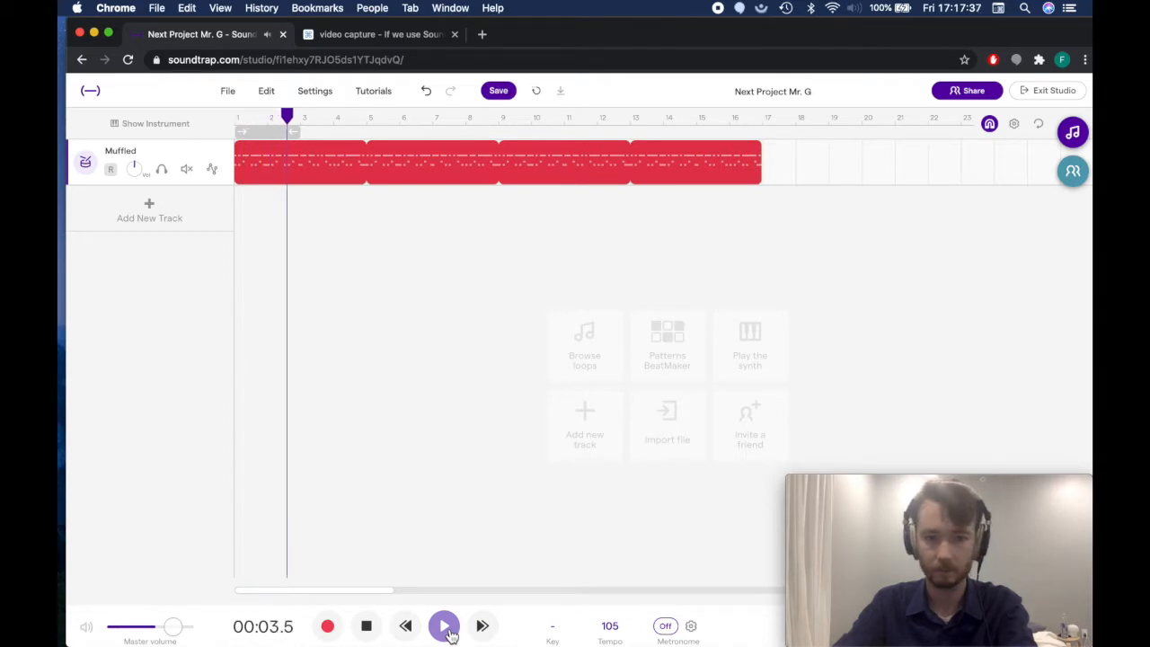
left_click(446, 628)
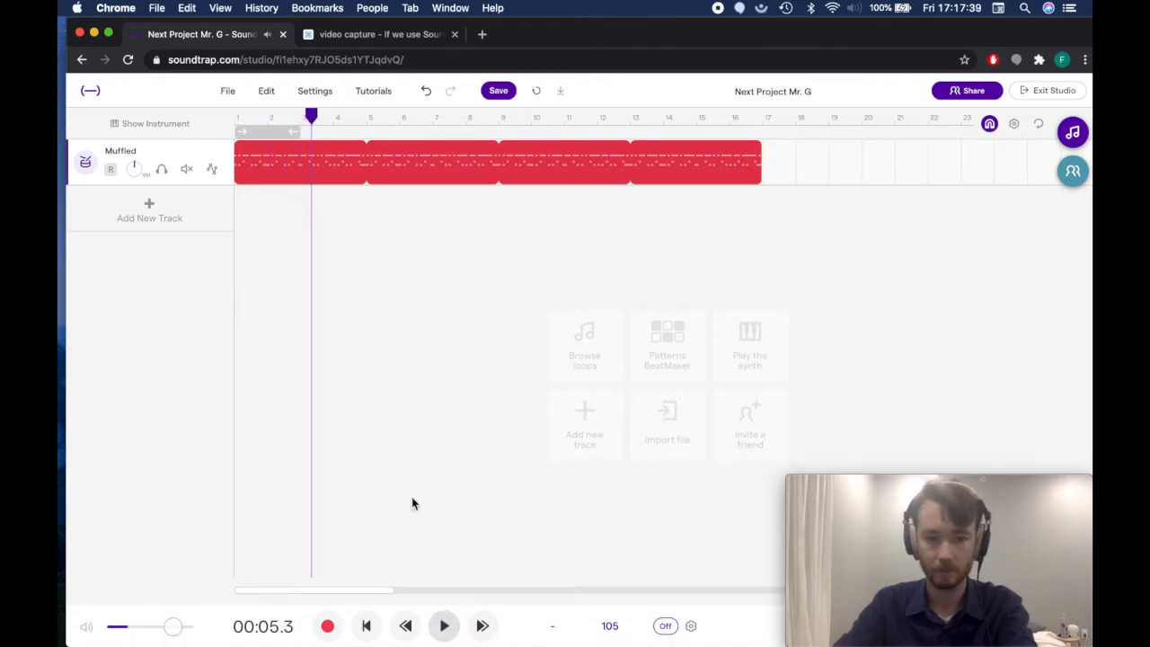
left_click_drag(309, 115, 158, 133)
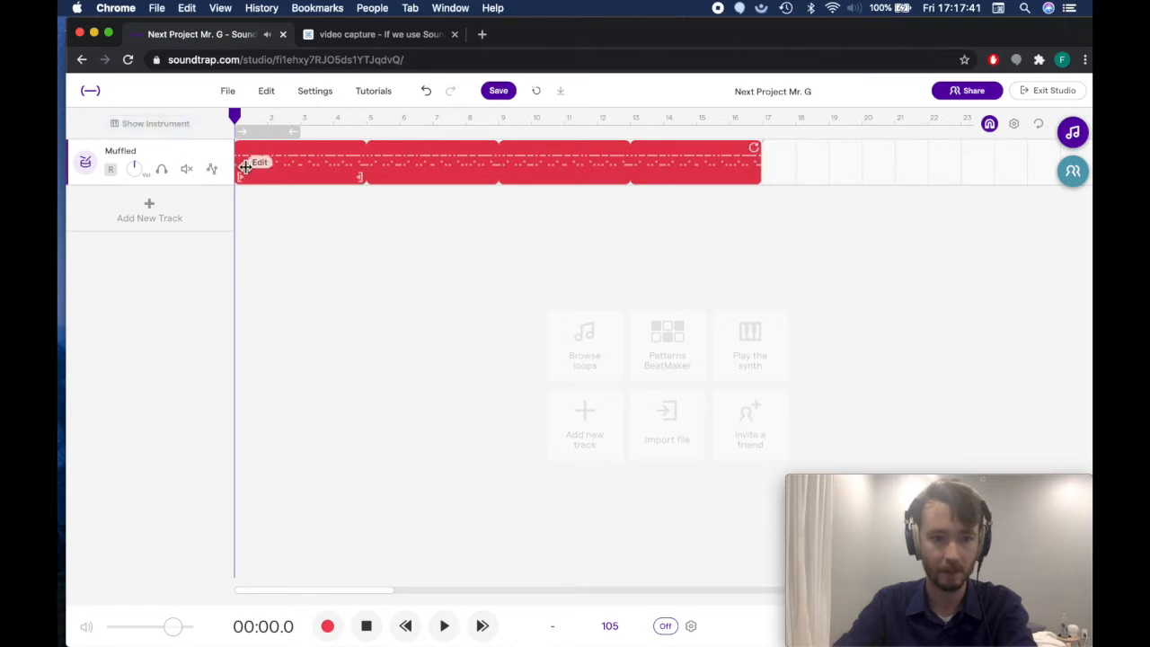
- Try quantizing the Muffled drum region to 1/1 and undo the change
scroll(305, 210, "up", 5)
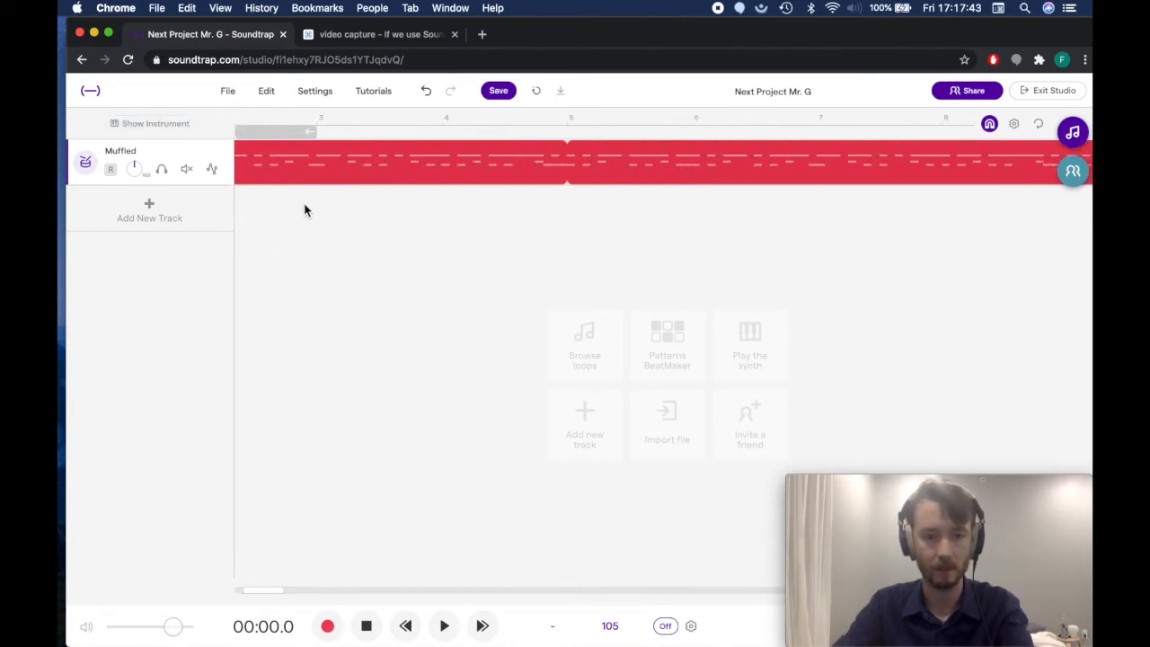
scroll(304, 207, "left", 1)
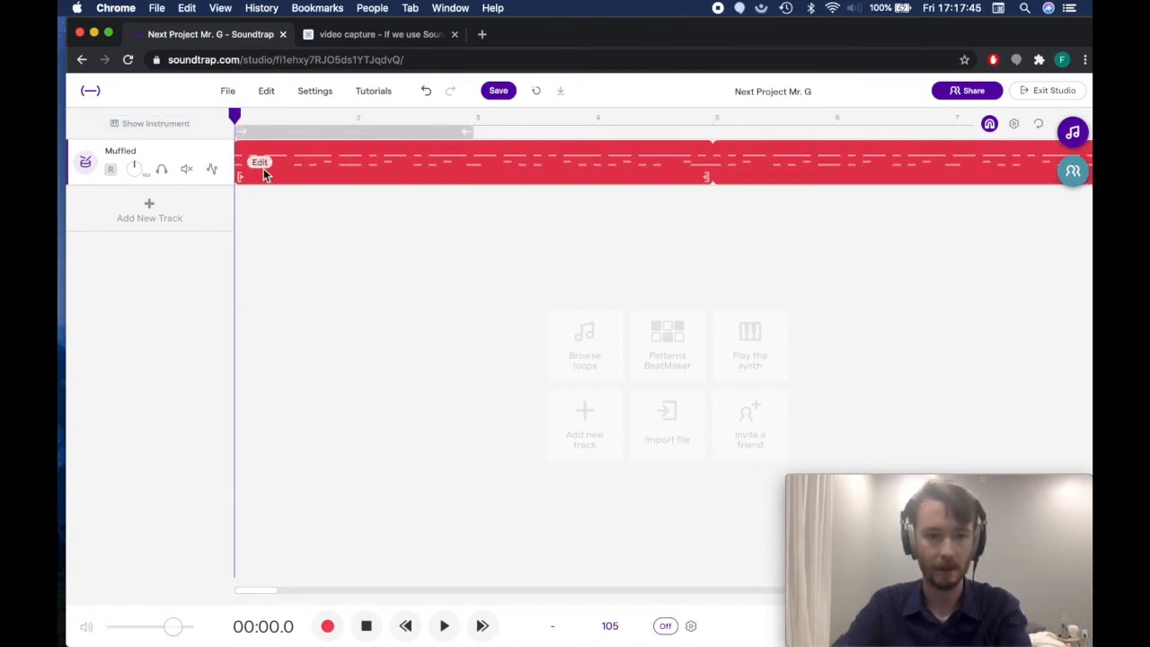
left_click(263, 165)
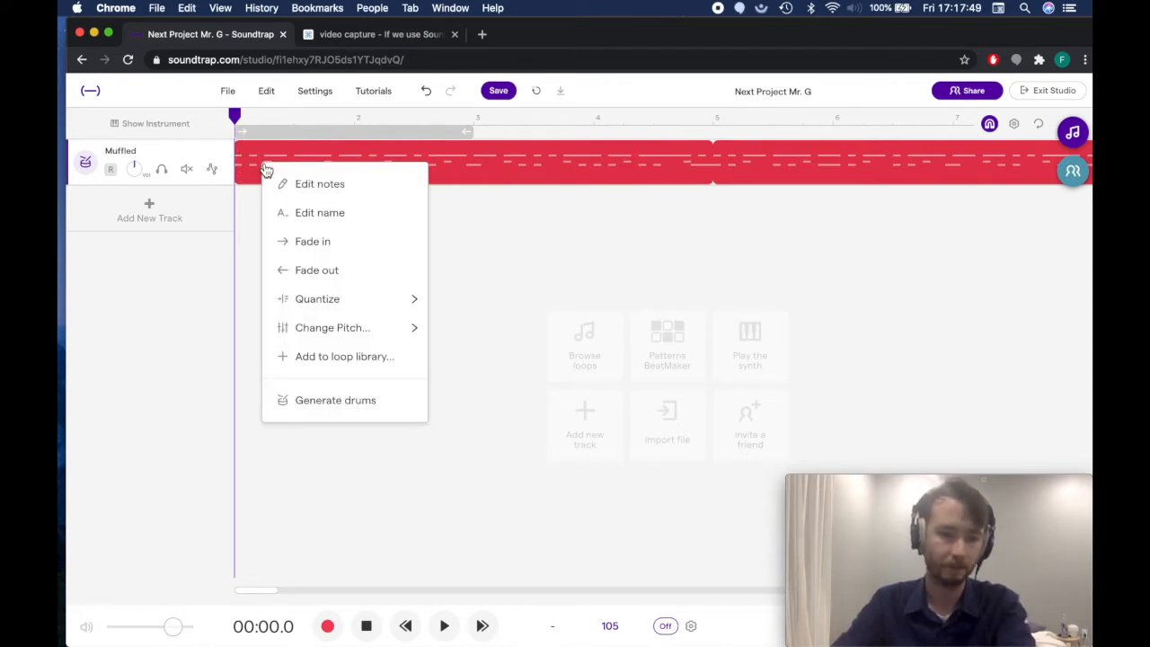
mouse_move(343, 297)
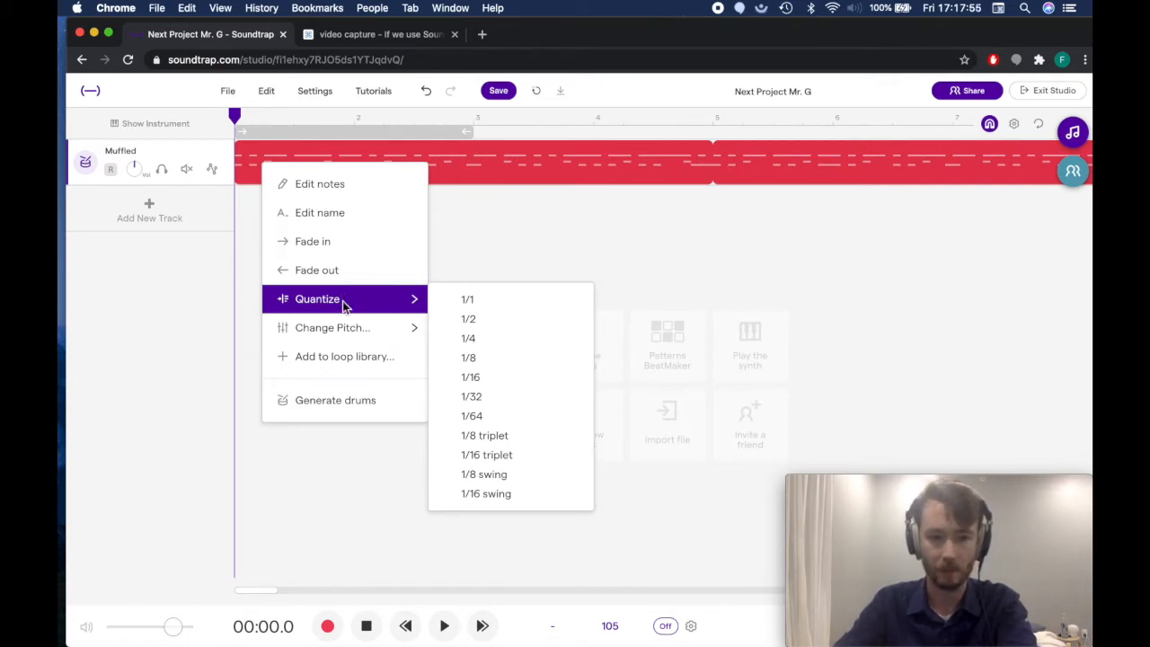
left_click(494, 306)
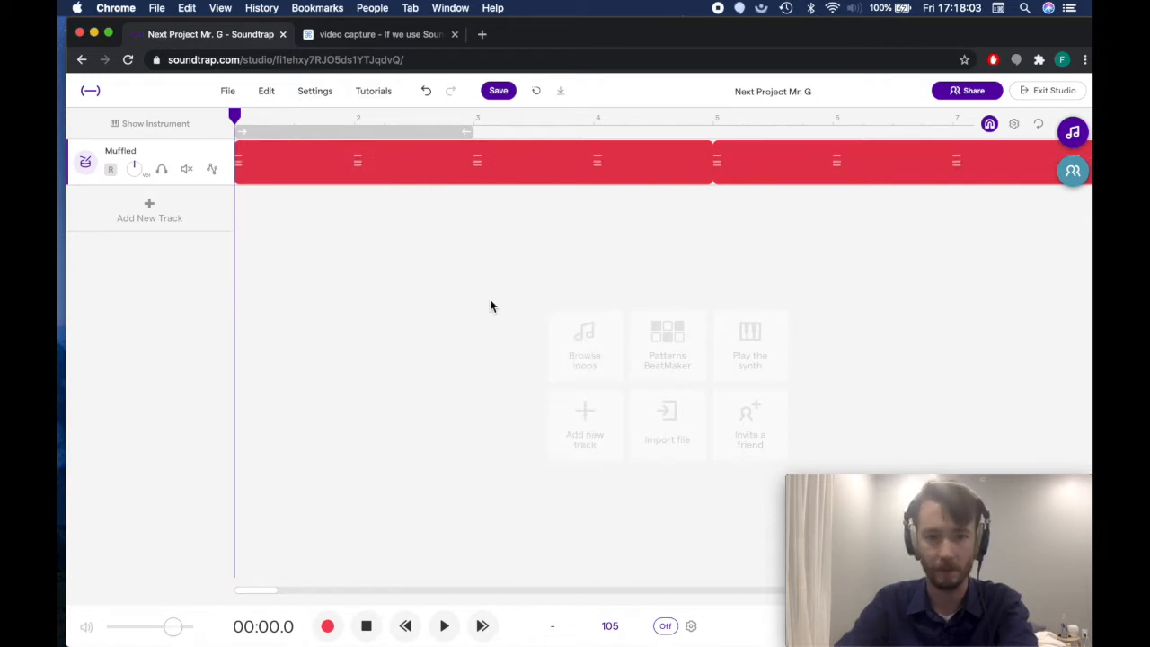
left_click(426, 91)
- Try quantizing the Muffled drum region to 1/2 and undo the change
right_click(270, 167)
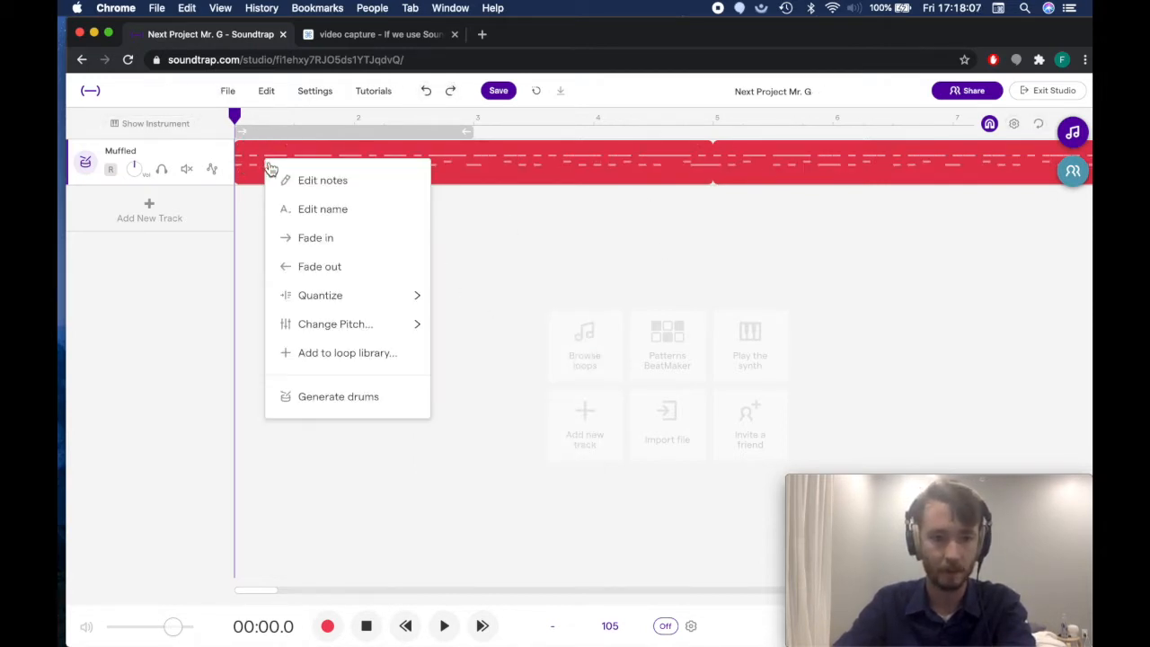
left_click(495, 310)
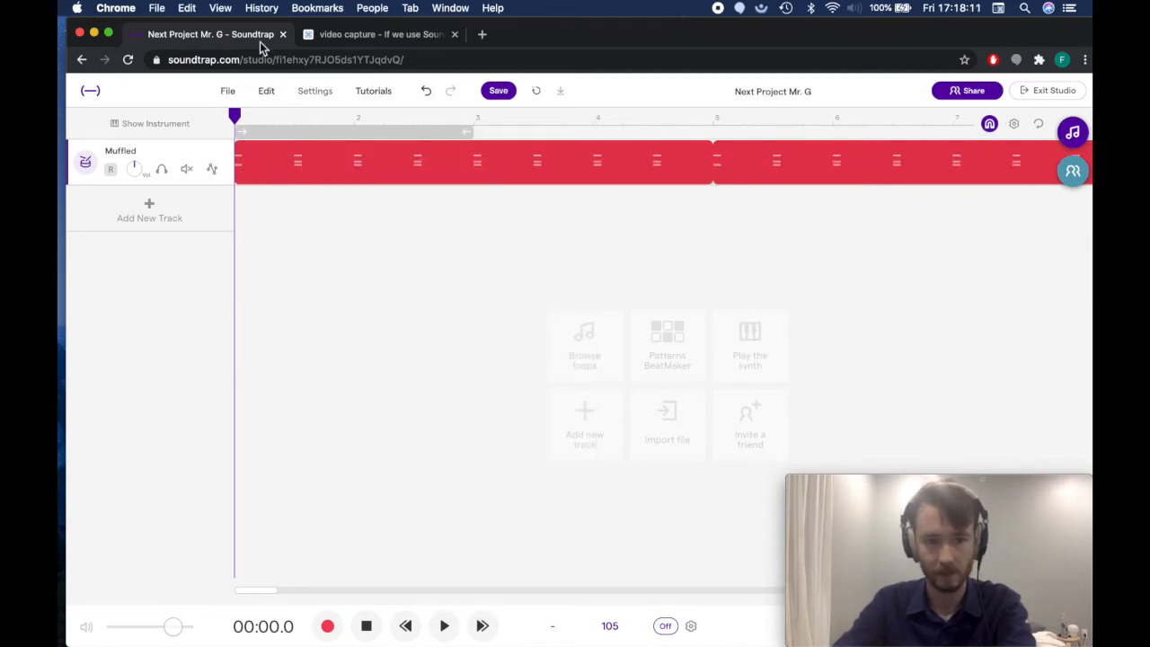
left_click(425, 90)
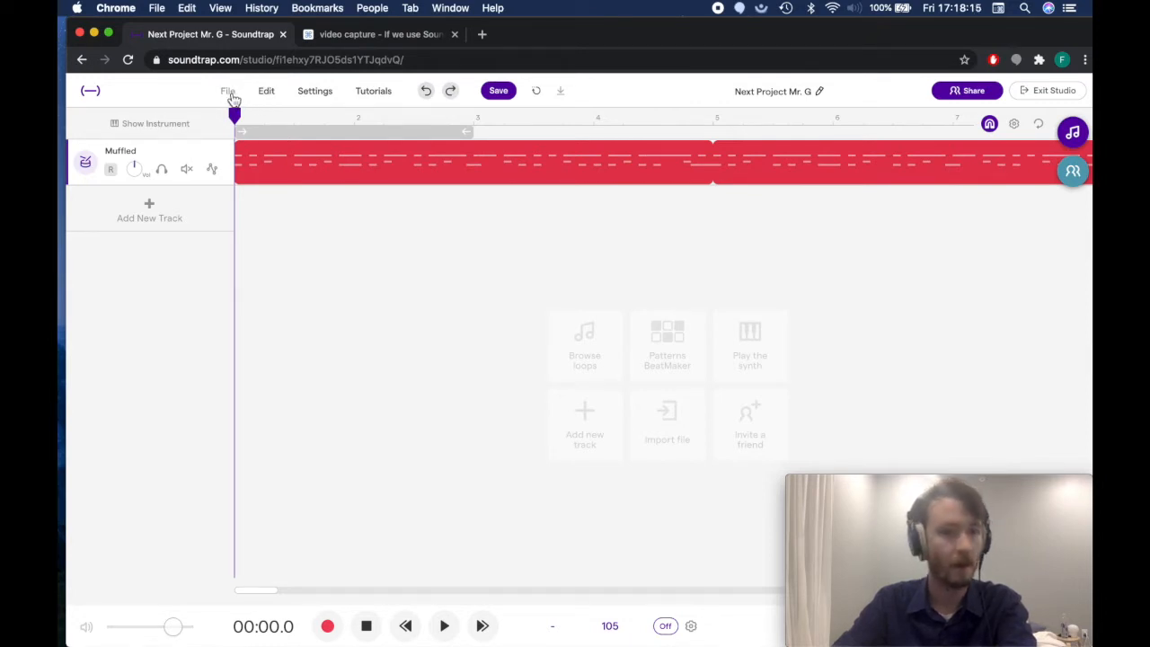
- Quantize the Muffled drum region to 1/16 swing with the swing amount at its minimum
right_click(257, 163)
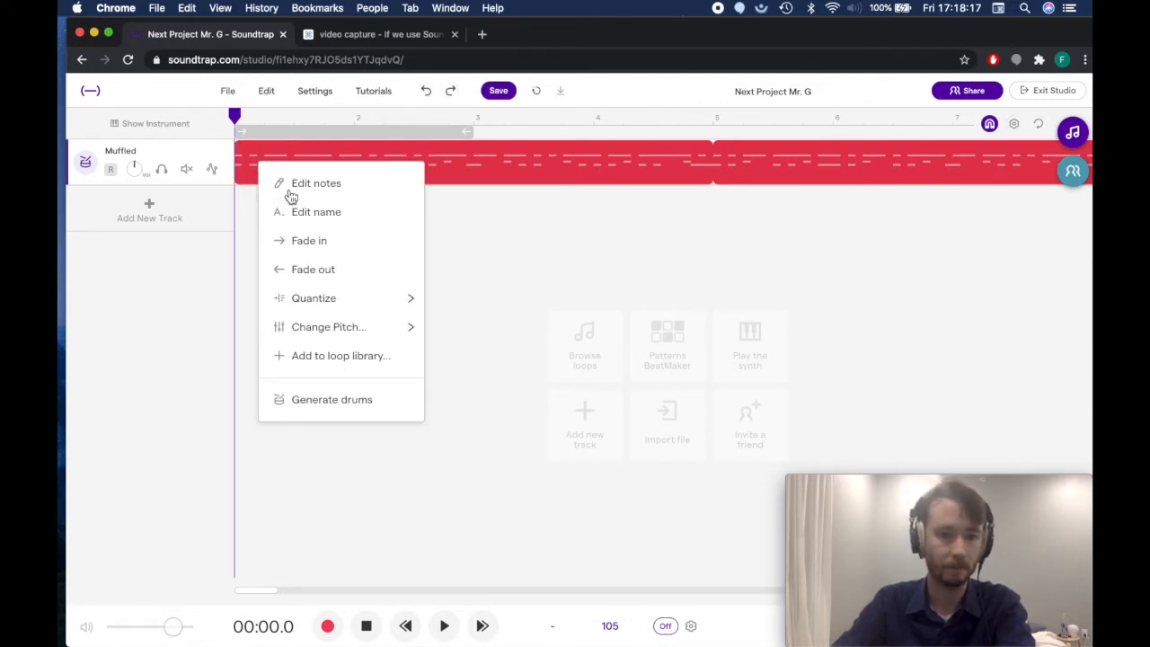
mouse_move(366, 305)
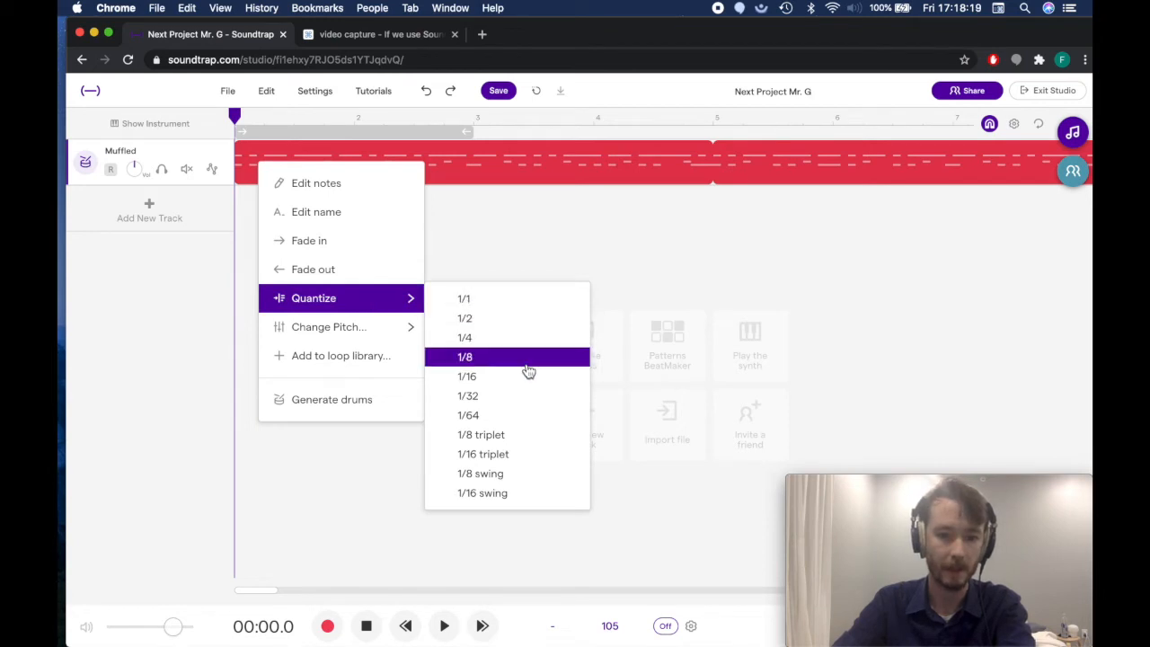
left_click(532, 496)
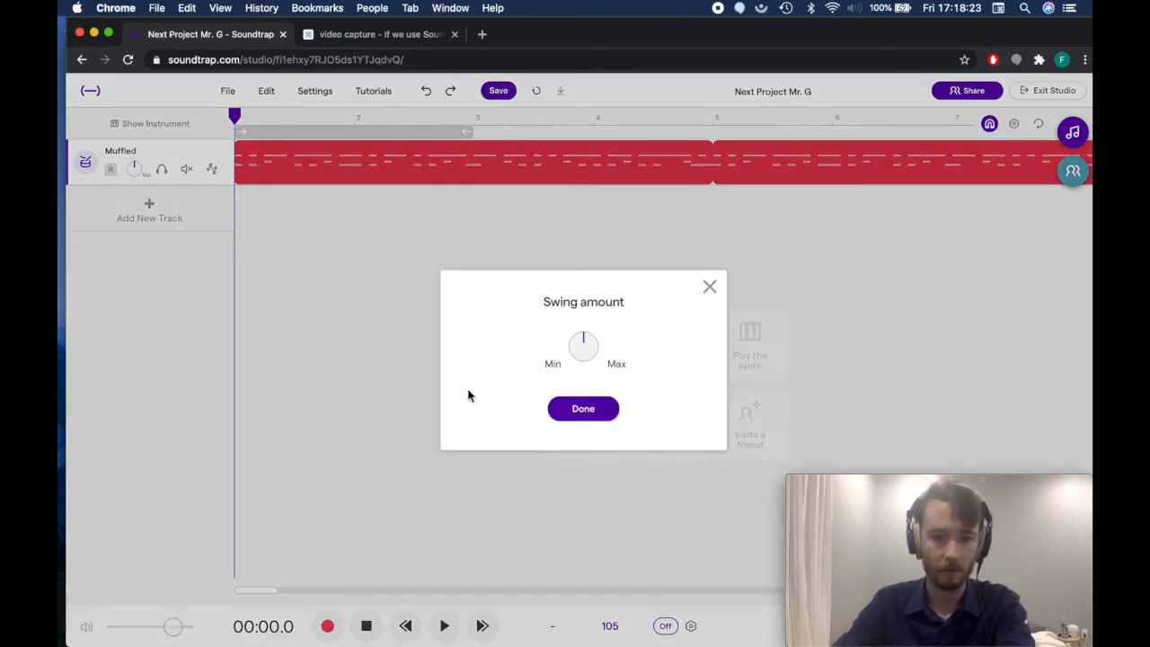
left_click_drag(584, 344, 575, 431)
left_click(710, 287)
- Play the quantized drum region from the start to listen to its rhythm
key("space")
key("space")
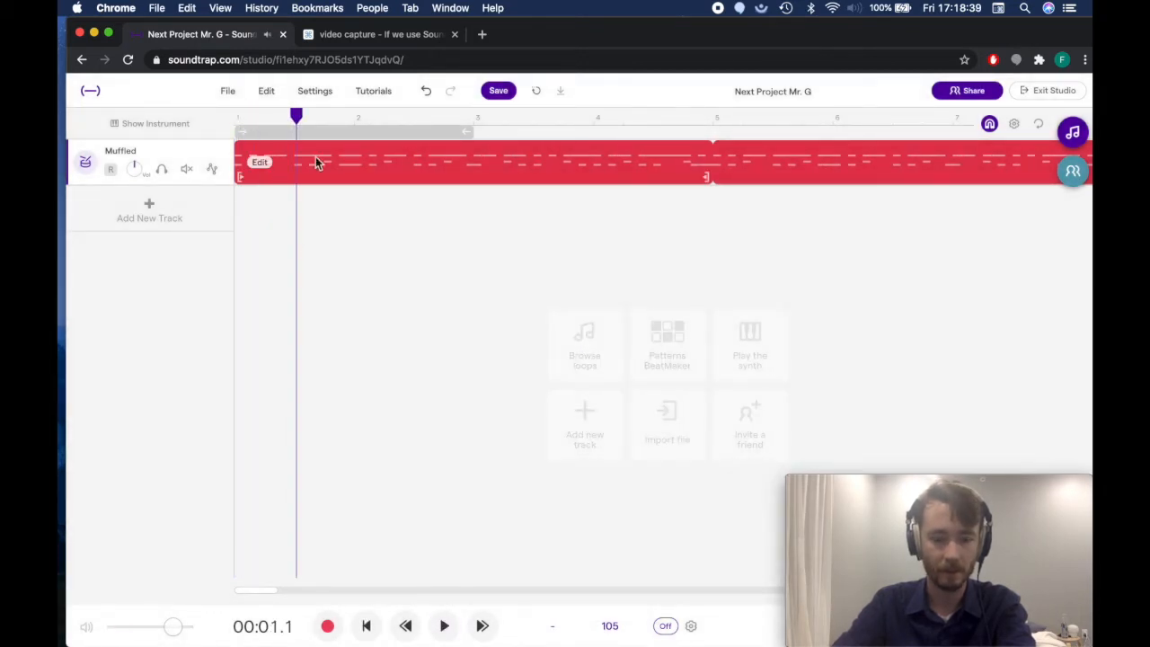
key("Return")
key("space")
left_click(260, 168)
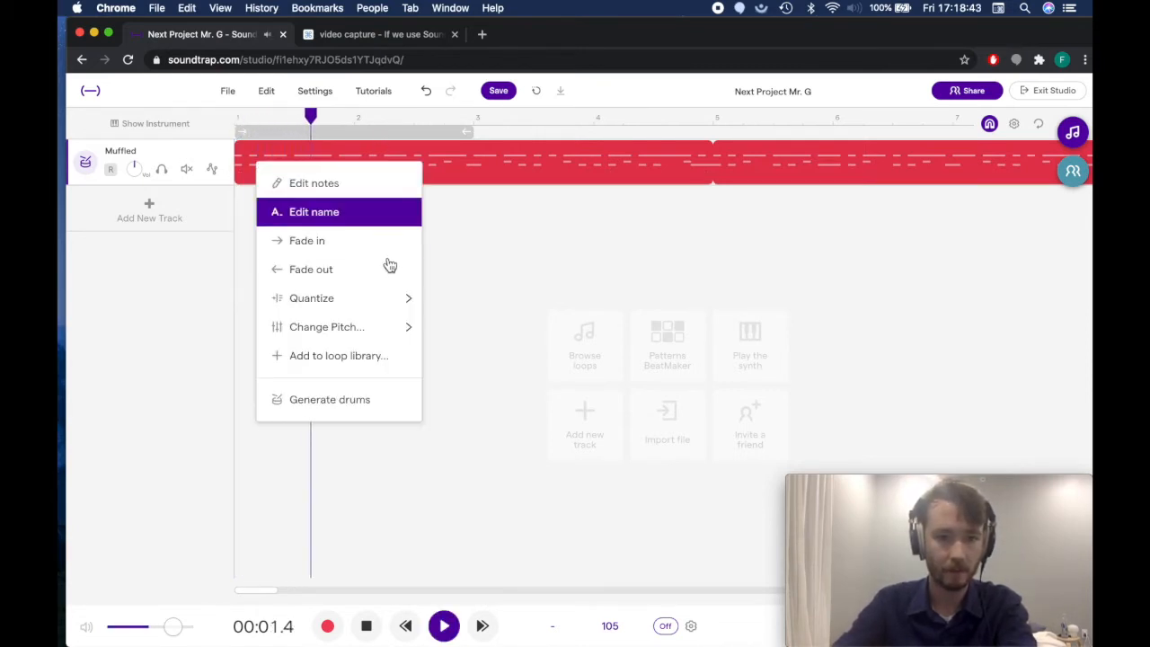
left_click(488, 316)
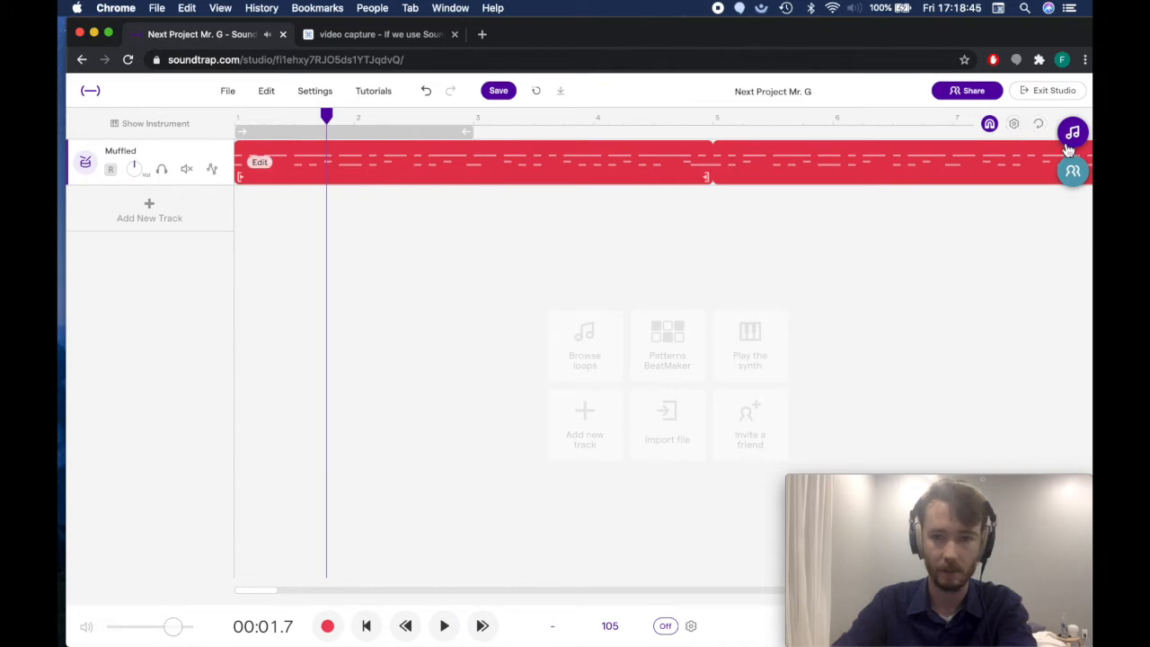
- Enable looping, extend the loop range to the start of bar 5, and play it from the beginning
left_click(1041, 126)
left_click_drag(467, 132, 713, 147)
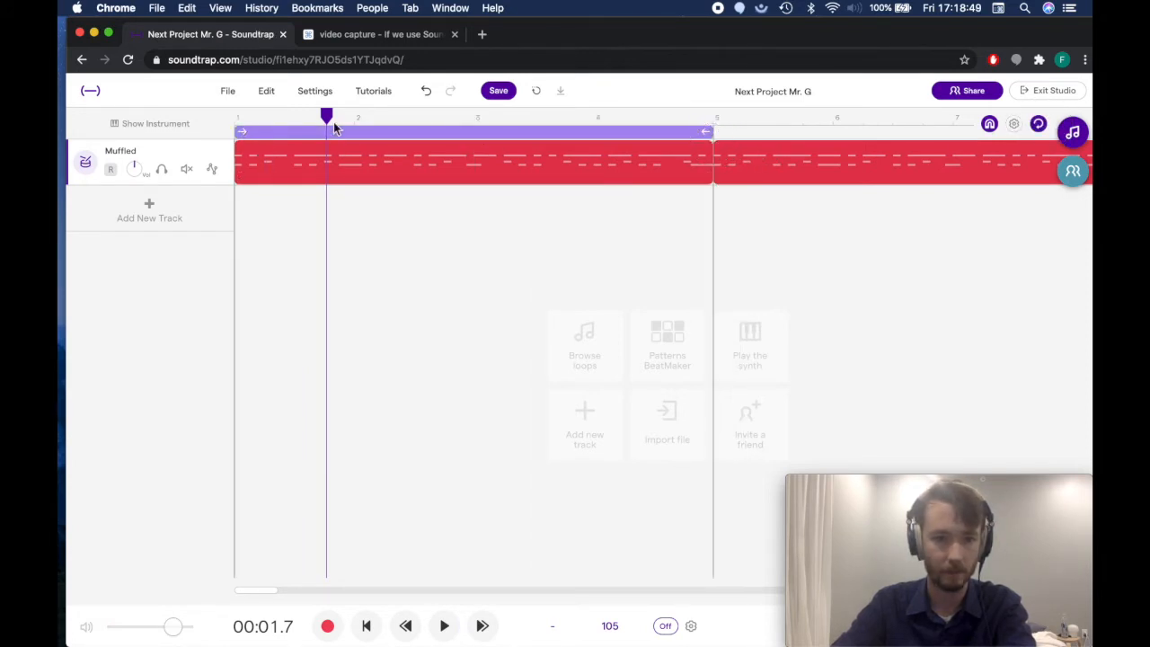
left_click_drag(327, 115, 141, 135)
key("space")
- Quantize the drum region to 1/16 swing with a low swing amount while the loop plays, and pause playback
right_click(258, 163)
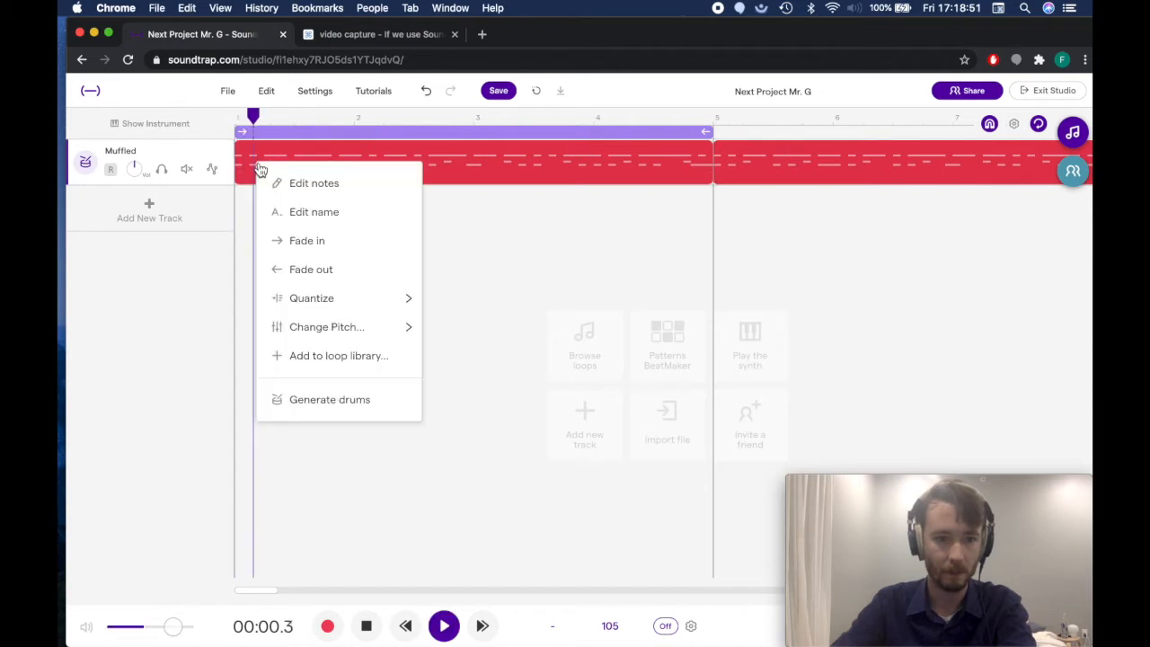
mouse_move(365, 300)
left_click(519, 493)
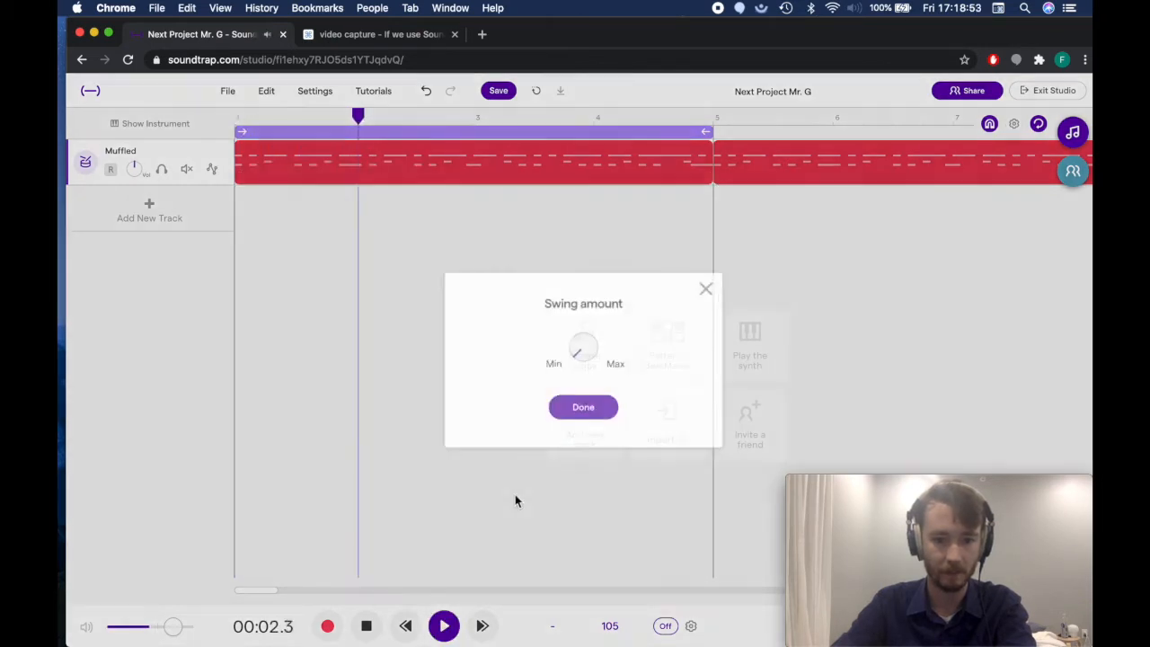
left_click_drag(586, 362, 576, 318)
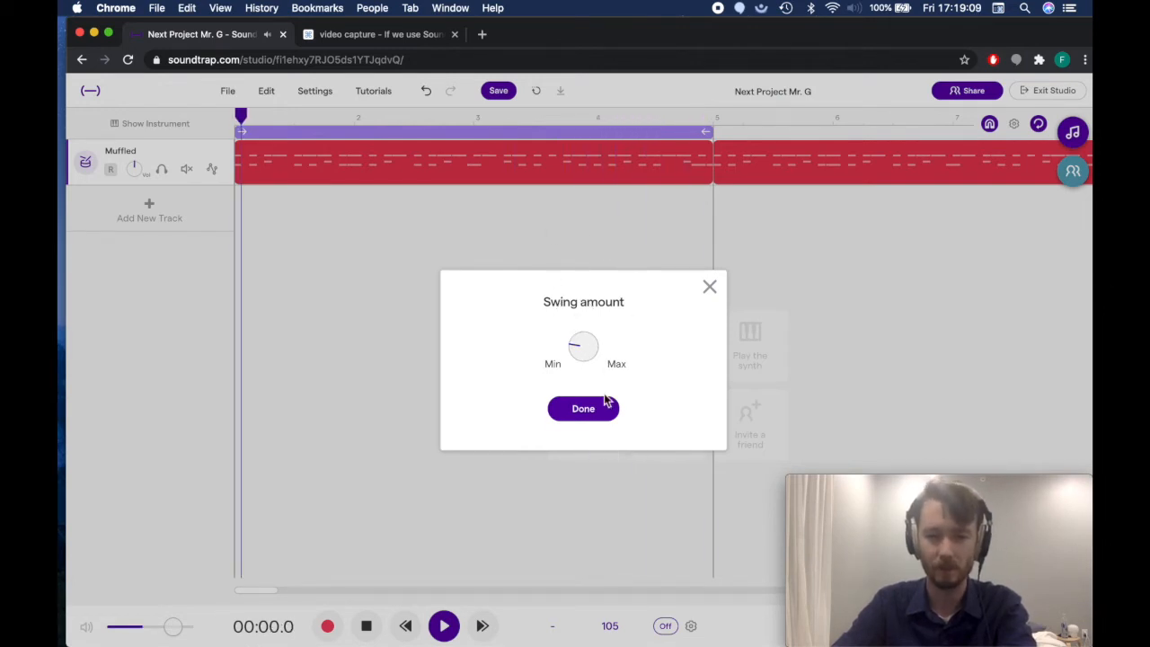
left_click(590, 417)
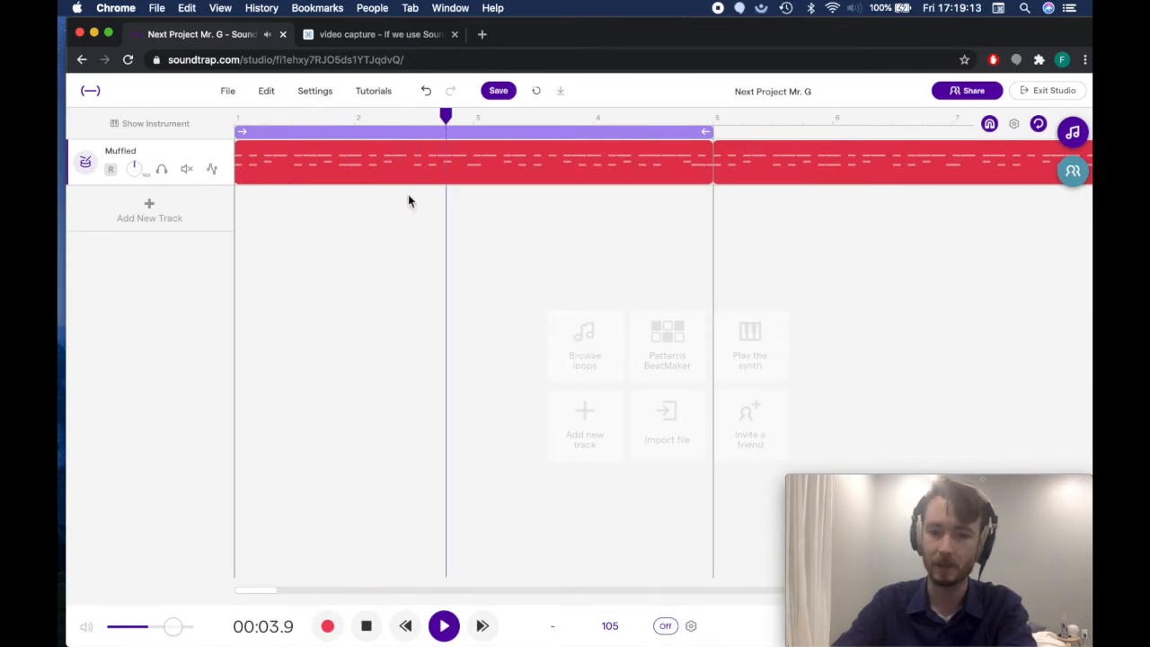
key("space")
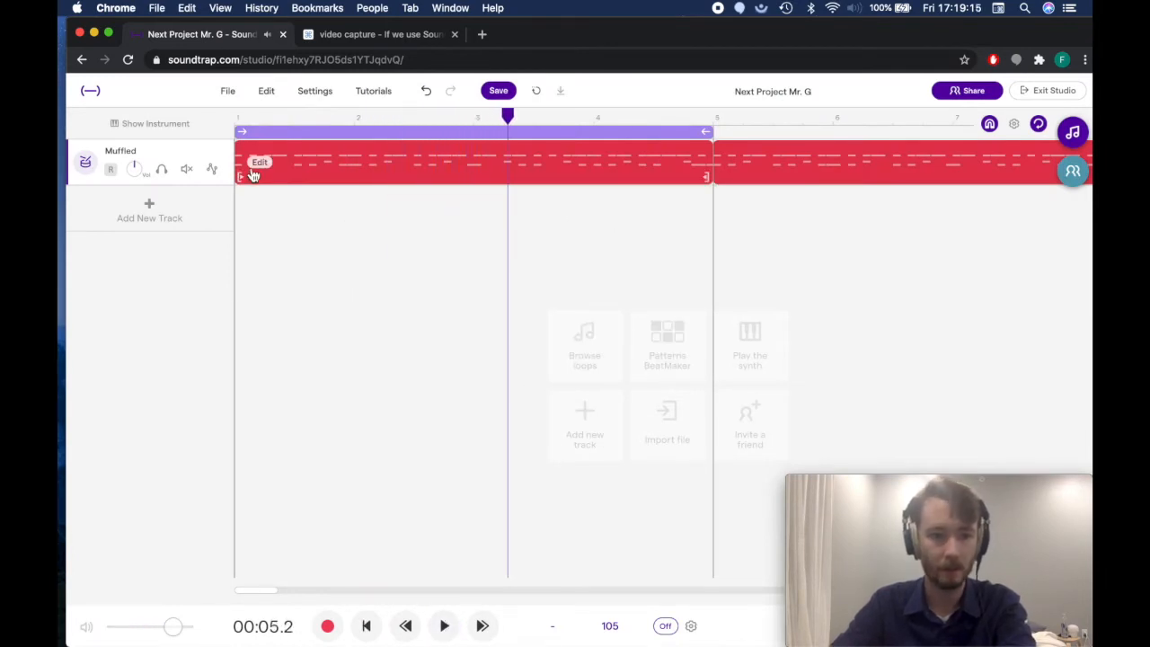
- Try quantizing the Muffled drum region to 1/16 triplet
right_click(255, 168)
mouse_move(364, 307)
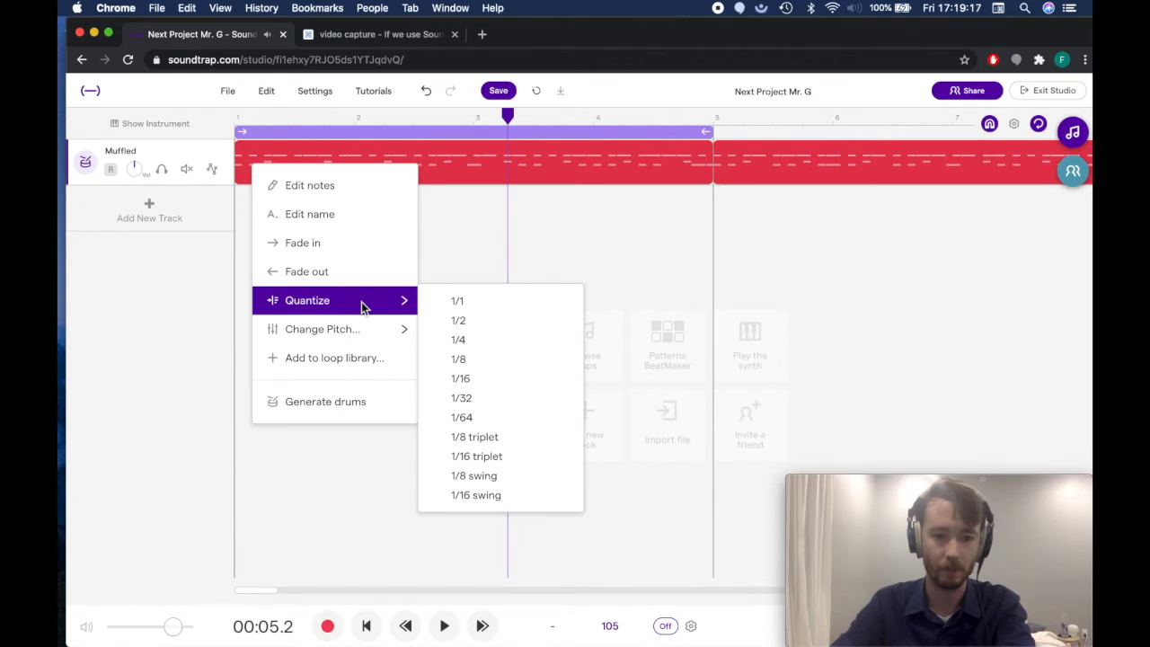
left_click(540, 450)
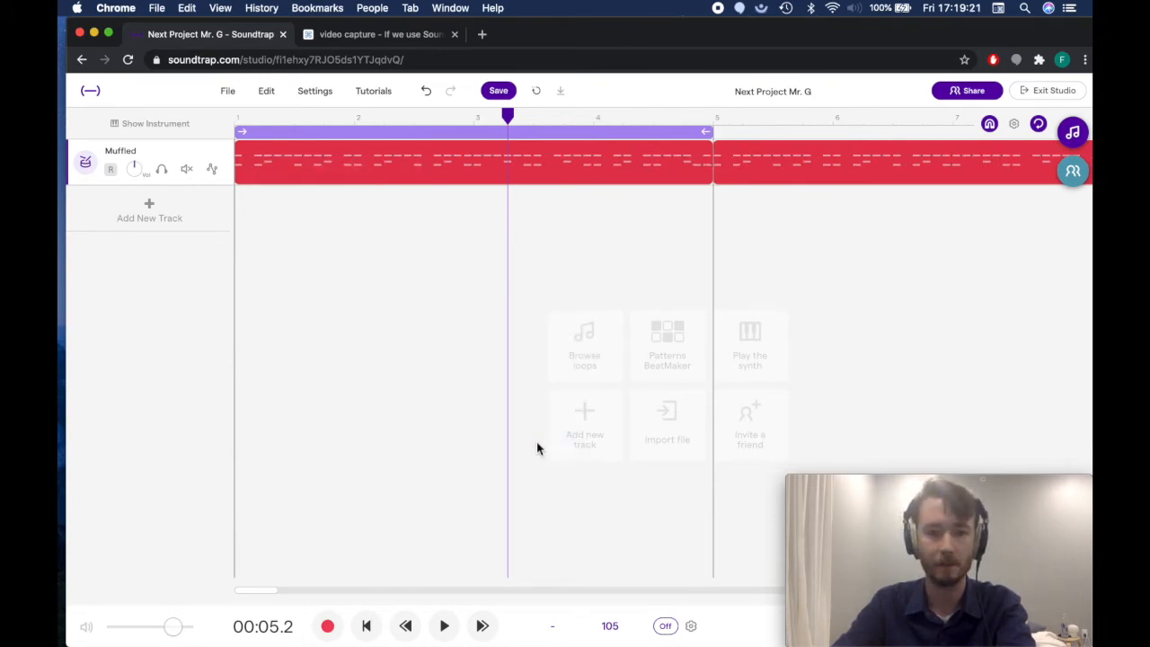
- Move the playhead to the start and play the loop to listen to the triplet rhythm
left_click(250, 117)
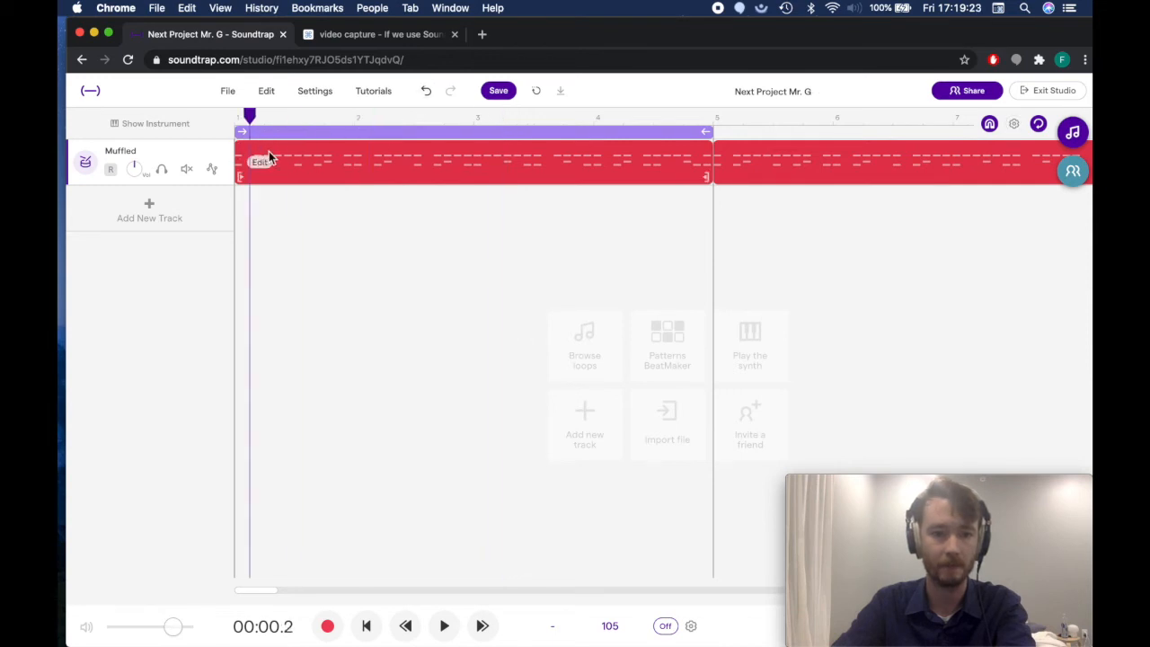
left_click_drag(250, 117, 203, 124)
key("space")
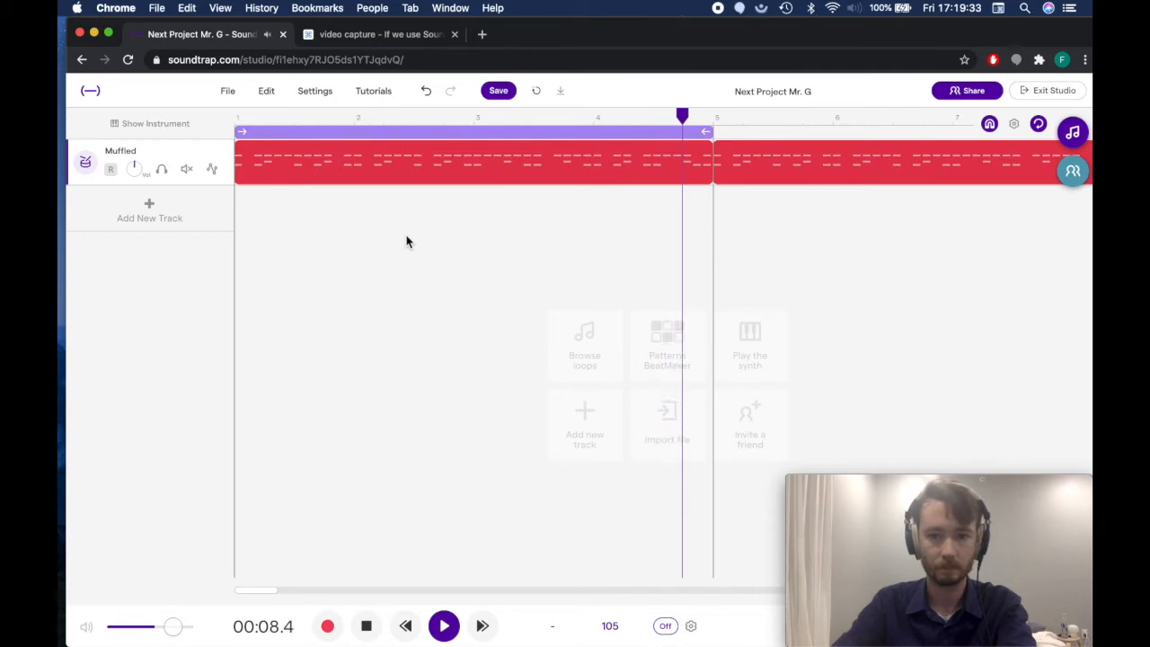
key("space")
left_click(249, 163)
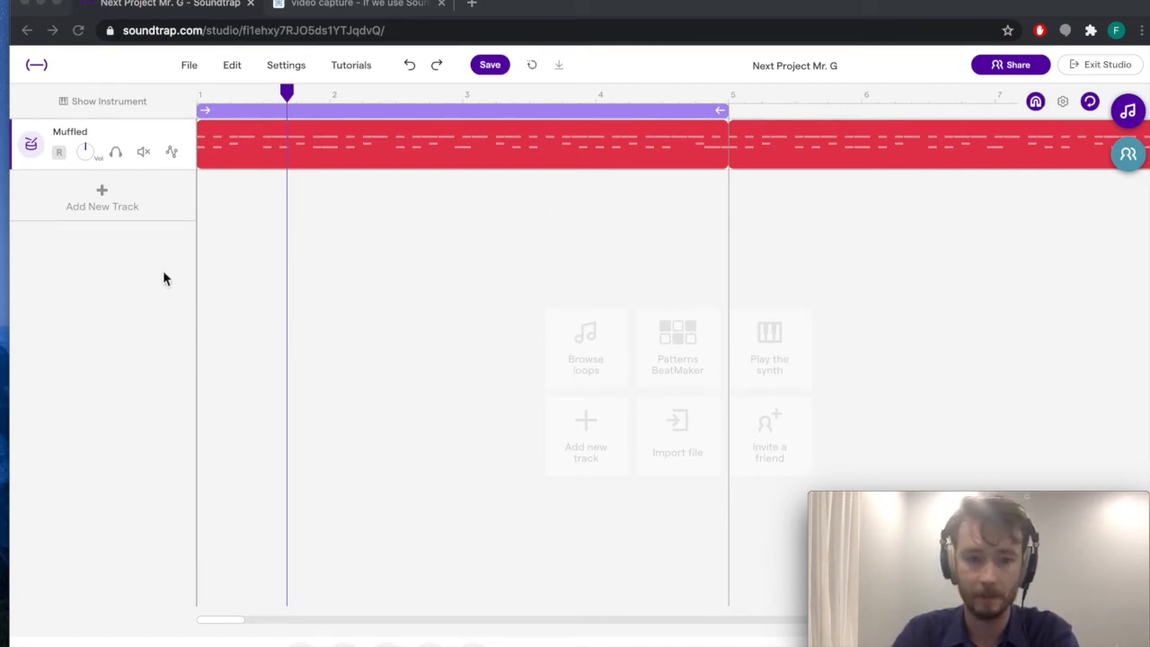
- View the drum track's Patterns editor and examine its note timing up close in the Piano Roll
left_click(31, 144)
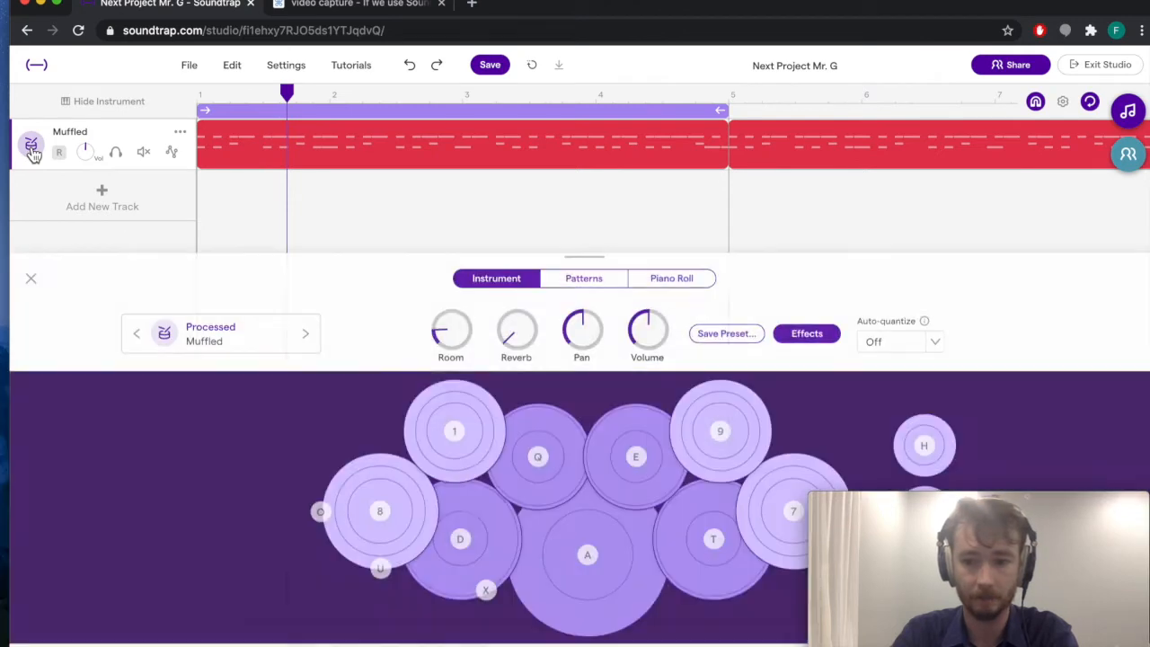
left_click(571, 277)
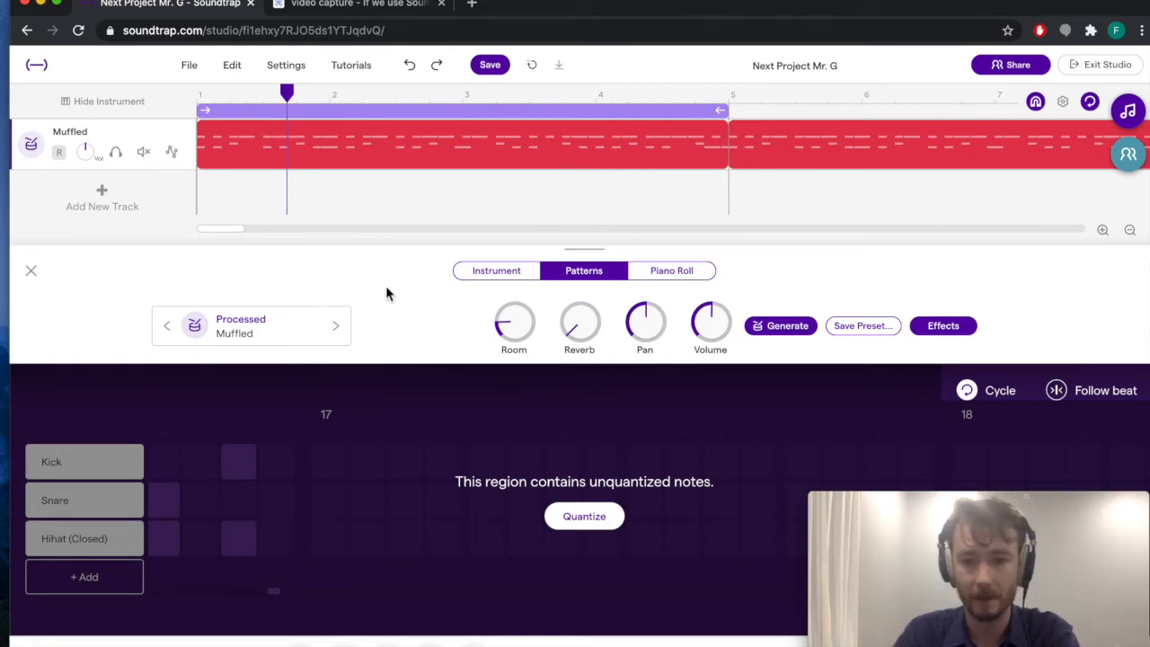
left_click(685, 275)
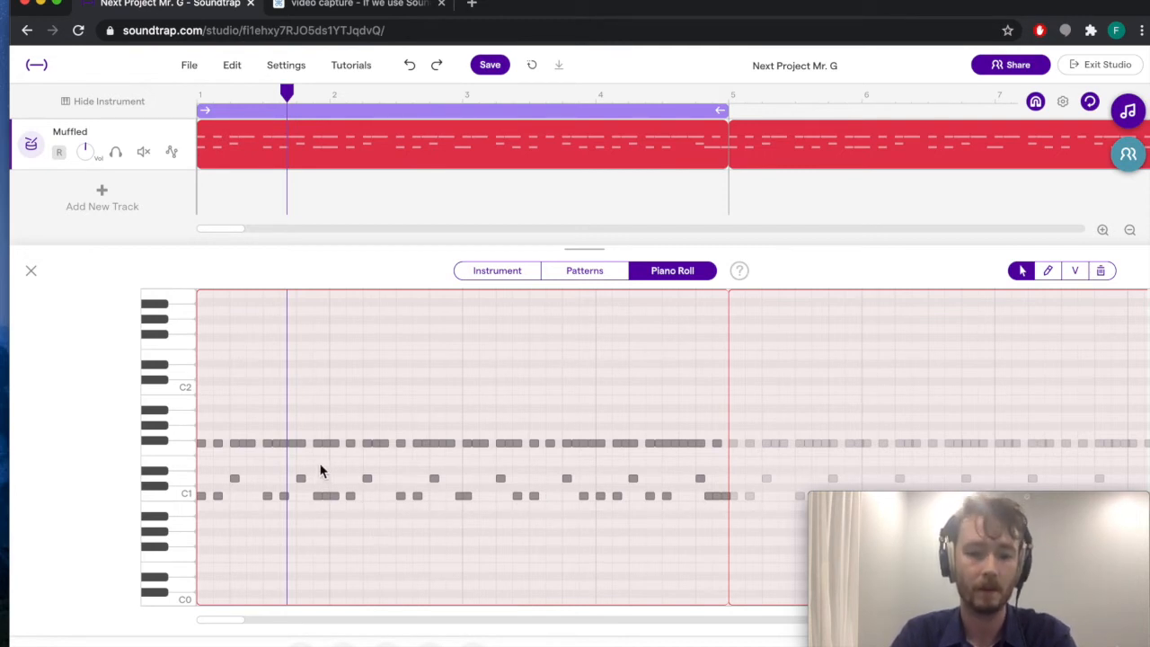
scroll(320, 472, "up", 5)
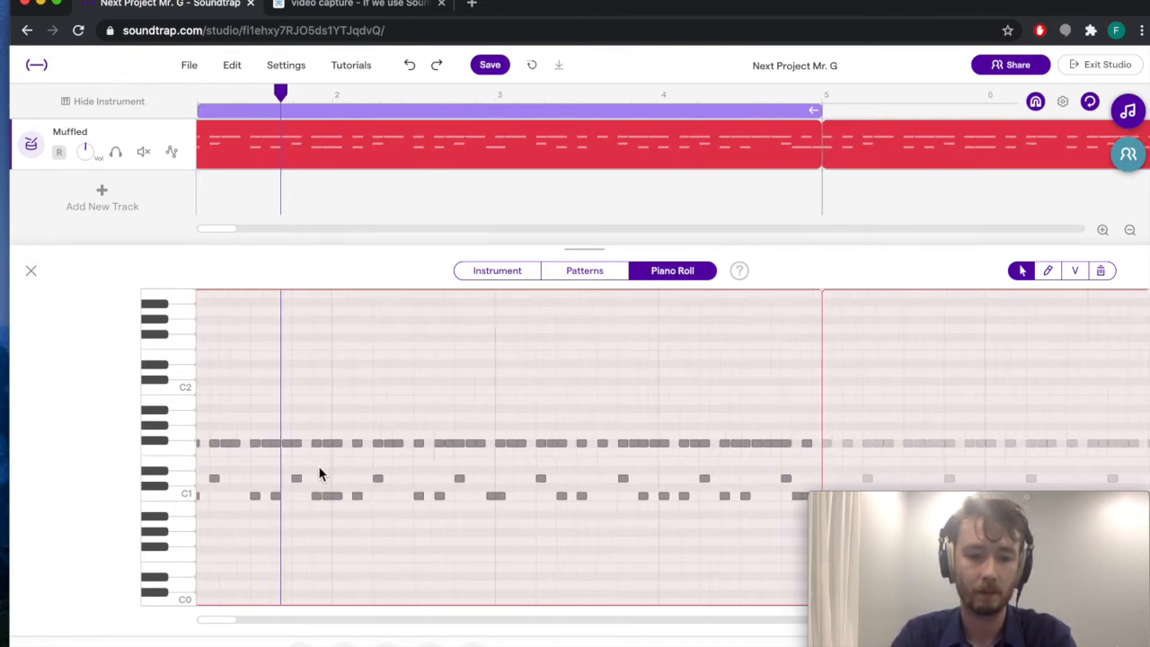
scroll(319, 469, "up", 5)
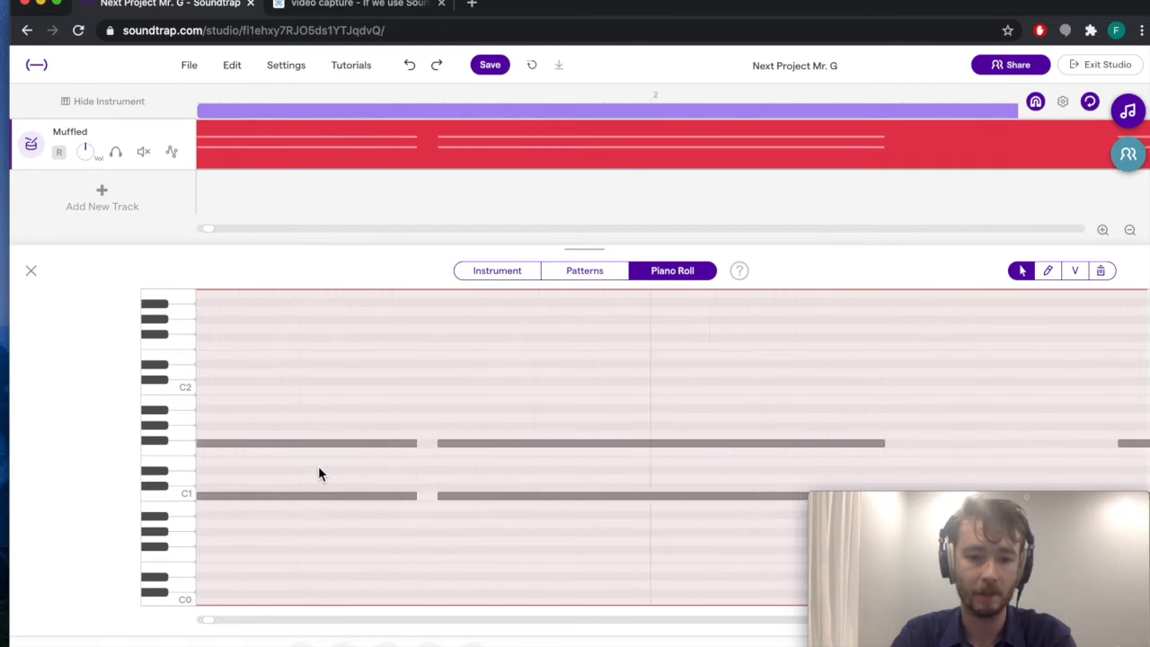
scroll(318, 465, "down", 4)
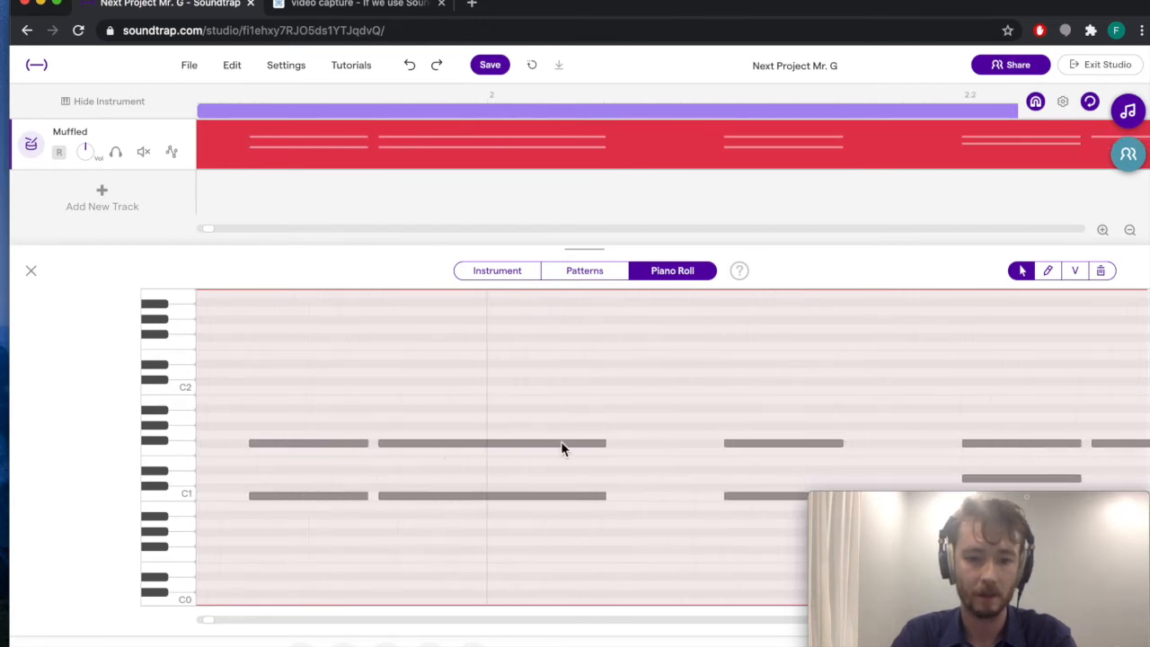
- Try shifting the hi-hat note at the start of bar 2 in the Piano Roll
mouse_move(515, 446)
left_mouse_down()
mouse_move(591, 447)
mouse_move(521, 448)
left_mouse_up()
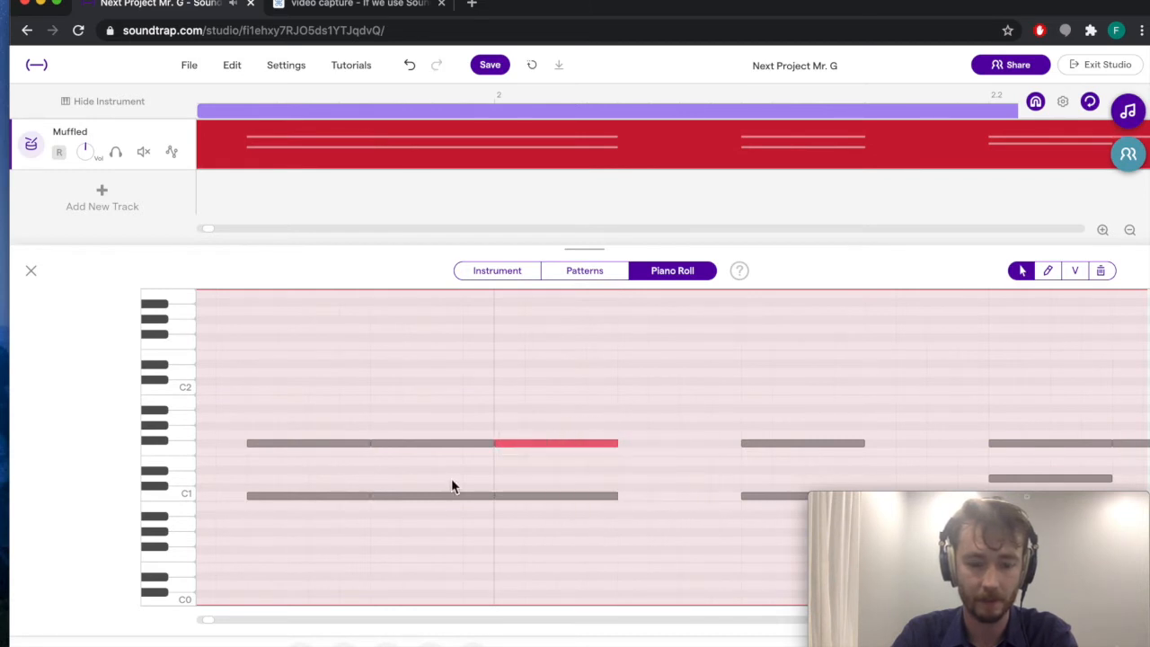
left_click(408, 67)
mouse_move(532, 448)
left_mouse_down()
mouse_move(524, 341)
mouse_move(526, 482)
mouse_move(524, 442)
left_mouse_up()
mouse_move(619, 444)
left_mouse_down()
mouse_move(729, 441)
mouse_move(544, 451)
mouse_move(619, 444)
left_mouse_up()
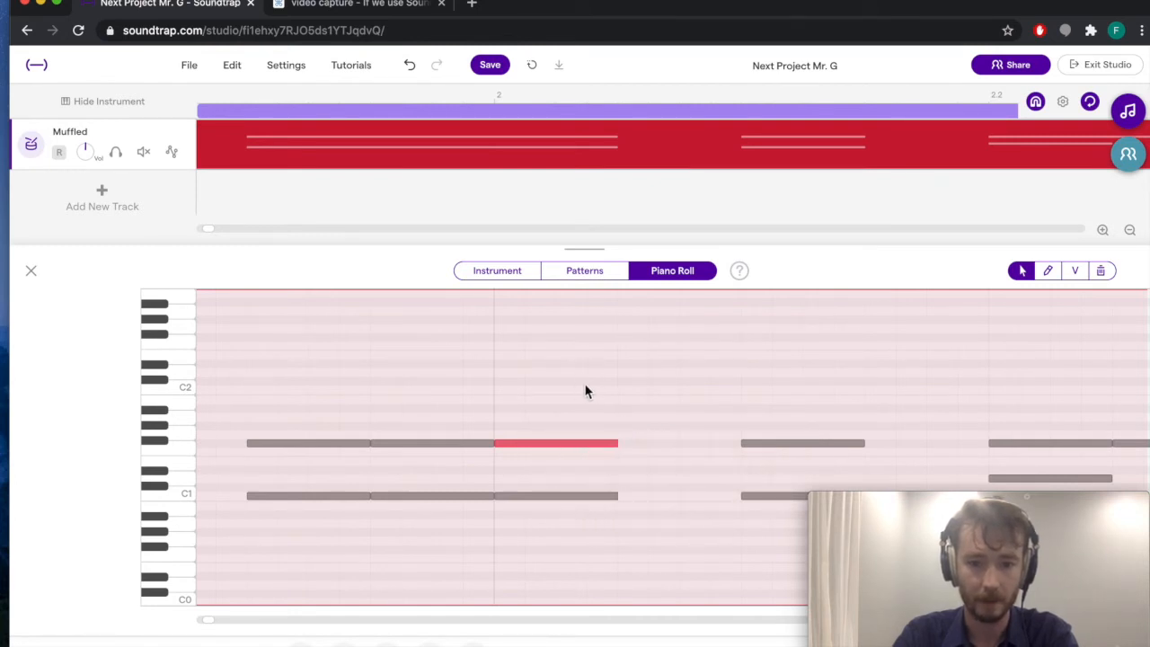
- Add a short note in an empty row below C2, just after the start of bar 2
double_click(572, 386)
left_click_drag(598, 380, 602, 409)
left_click_drag(680, 410, 648, 409)
left_click(1022, 272)
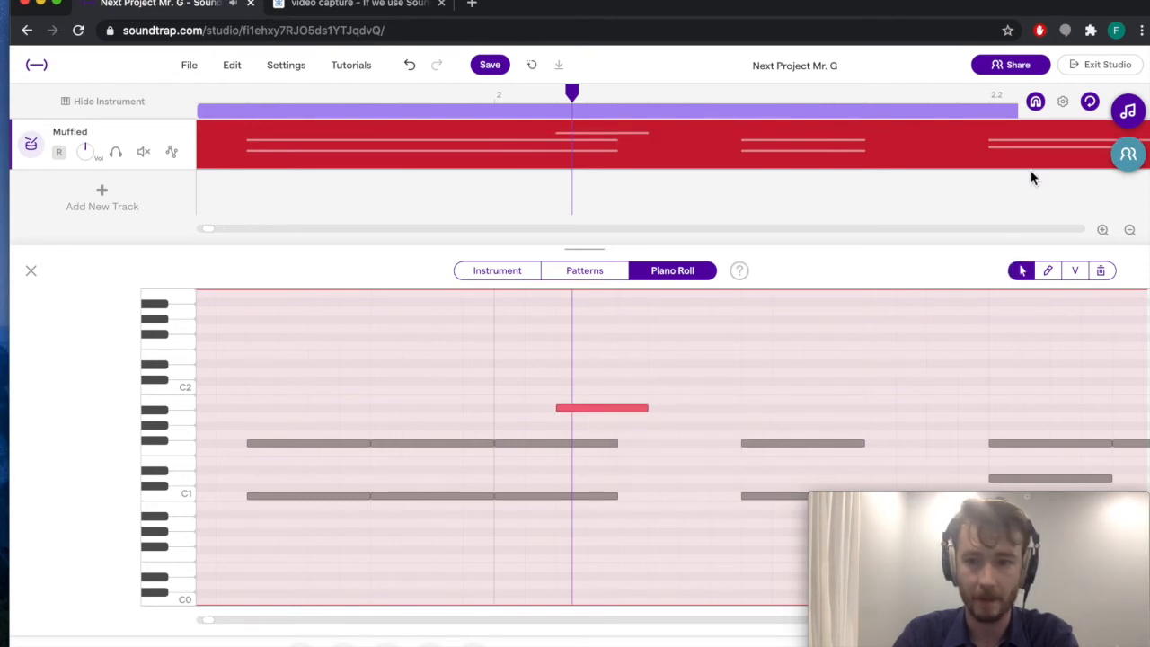
- Turn off snap to grid and move the new note slightly later to an off-grid position
left_click(1037, 103)
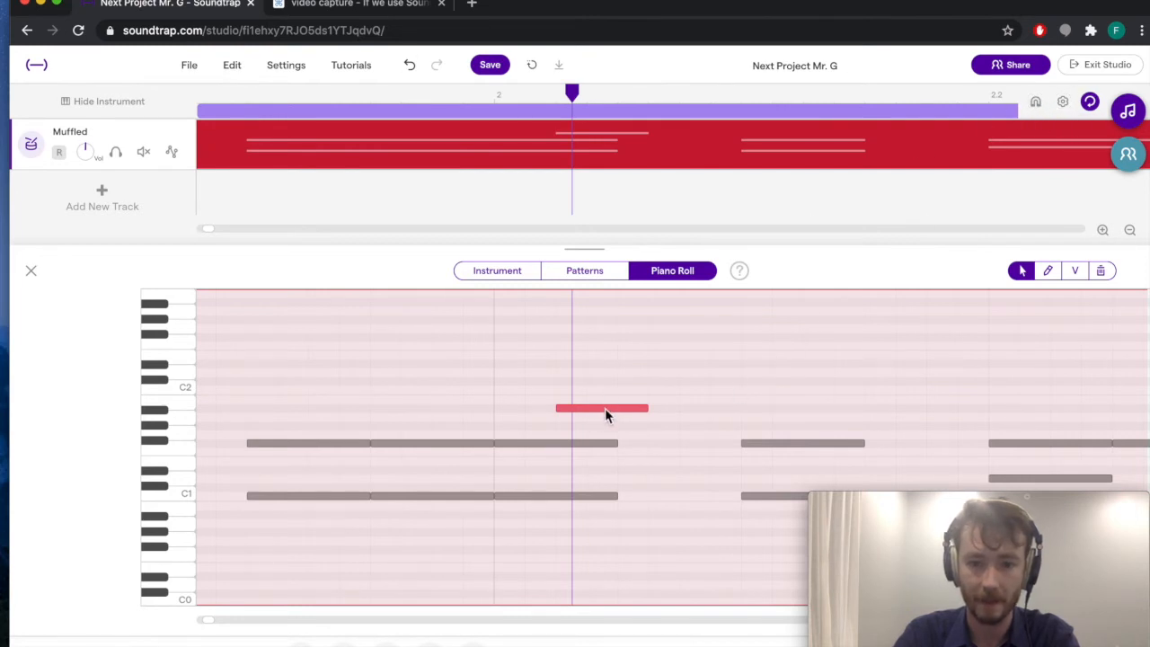
mouse_move(607, 416)
left_mouse_down()
mouse_move(656, 416)
mouse_move(625, 418)
left_mouse_up()
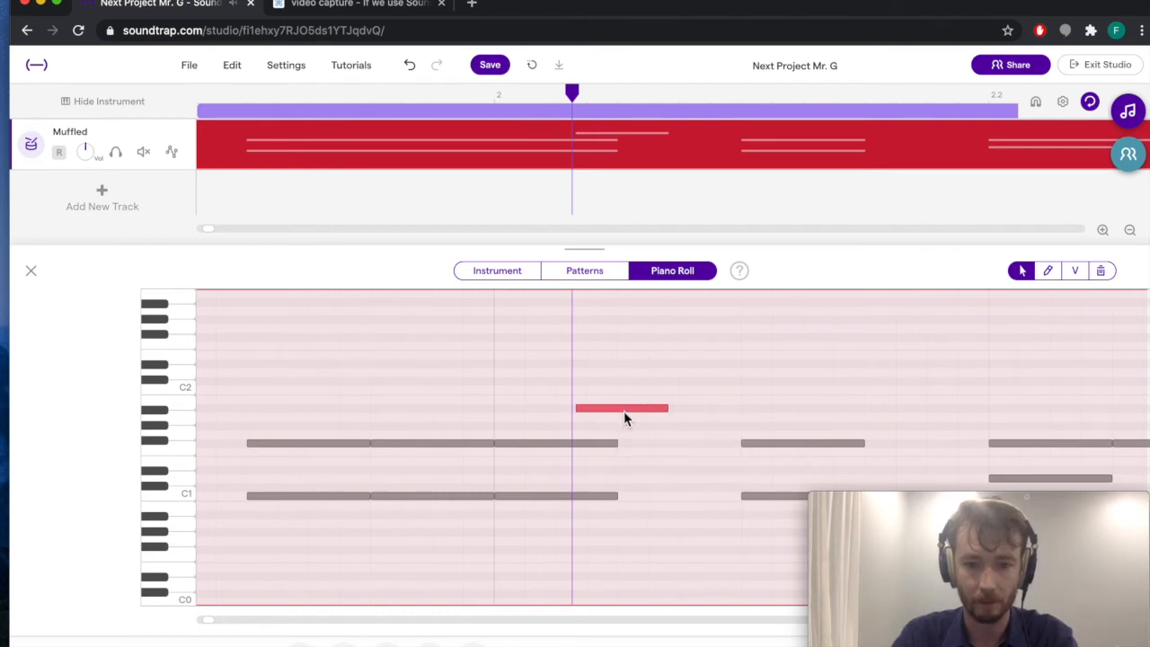
scroll(624, 411, "up", 5)
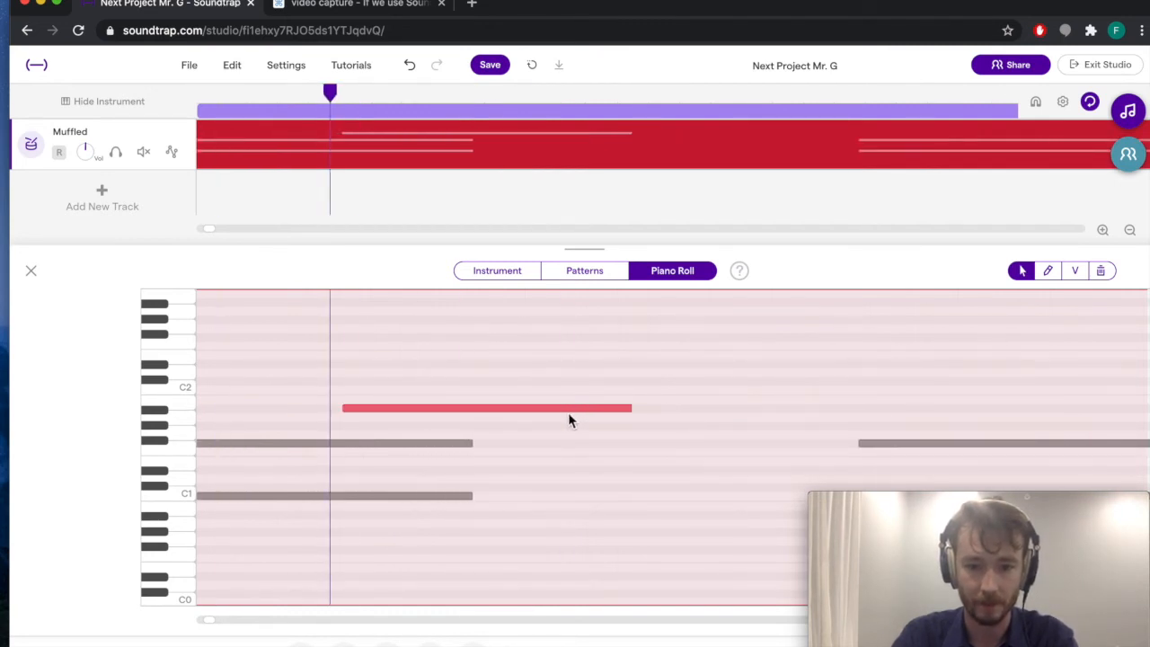
scroll(568, 412, "down", 10)
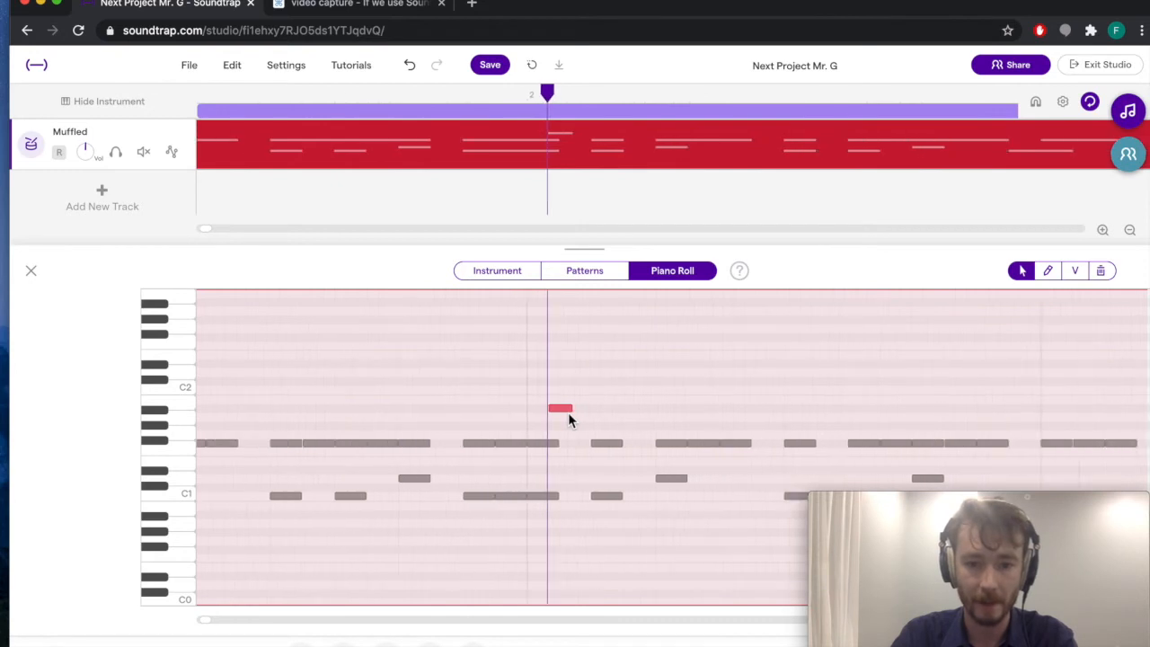
scroll(567, 413, "down", 6)
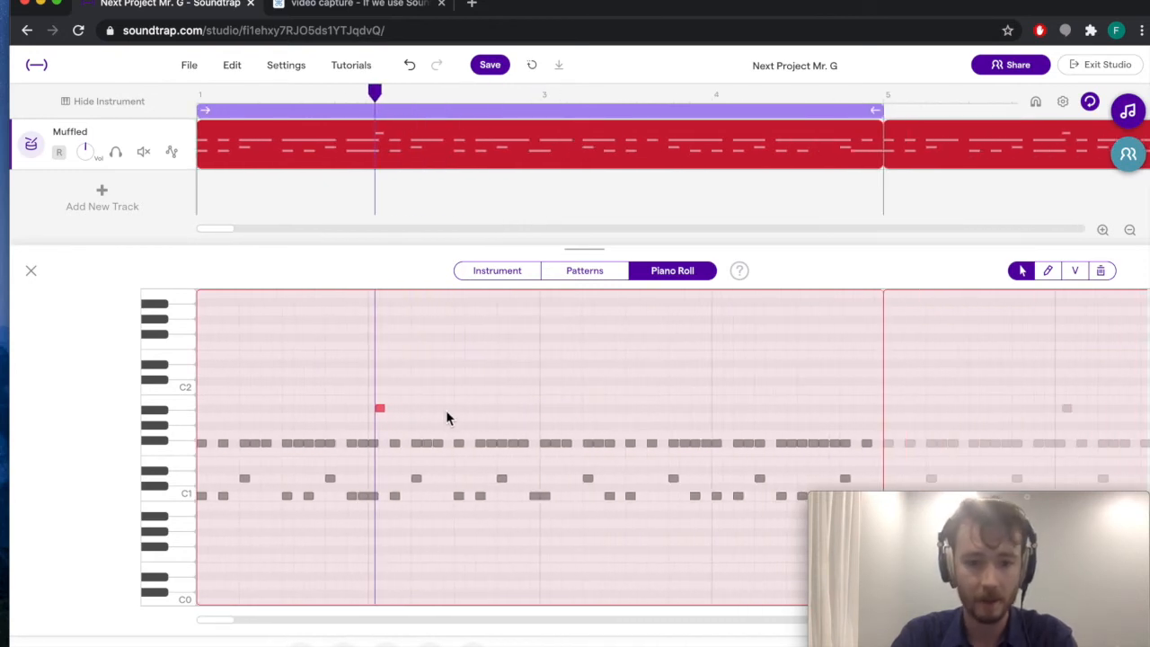
- Check how the region with the off-grid note appears around bar 2 in the Patterns editor
left_click(595, 280)
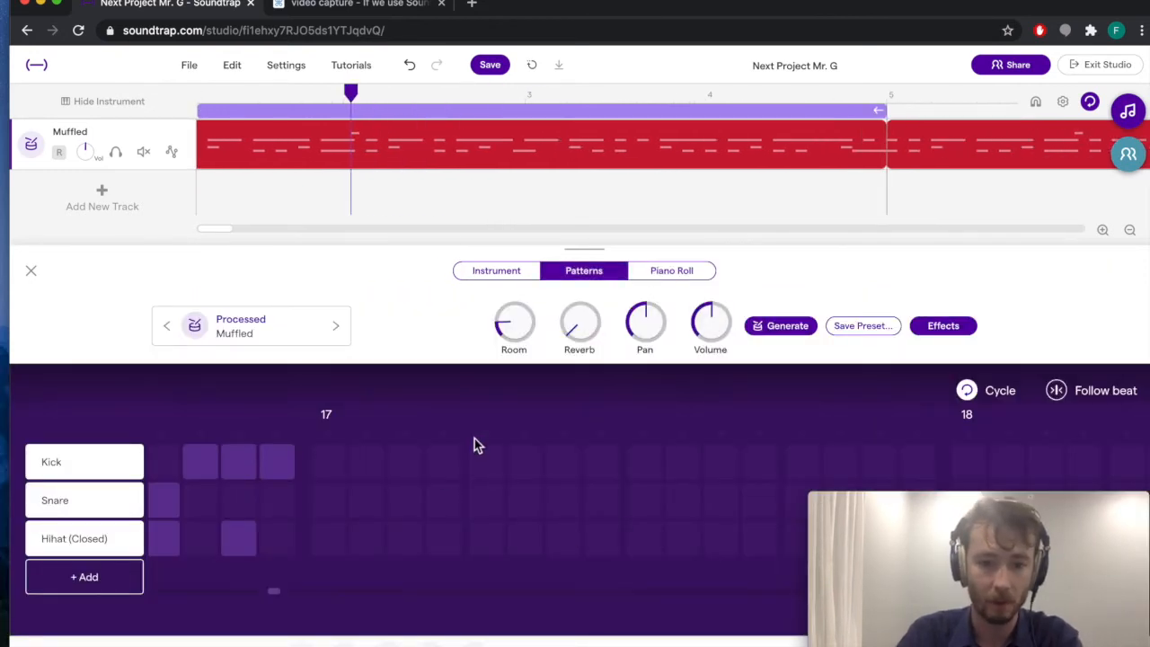
left_click_drag(274, 592, 164, 595)
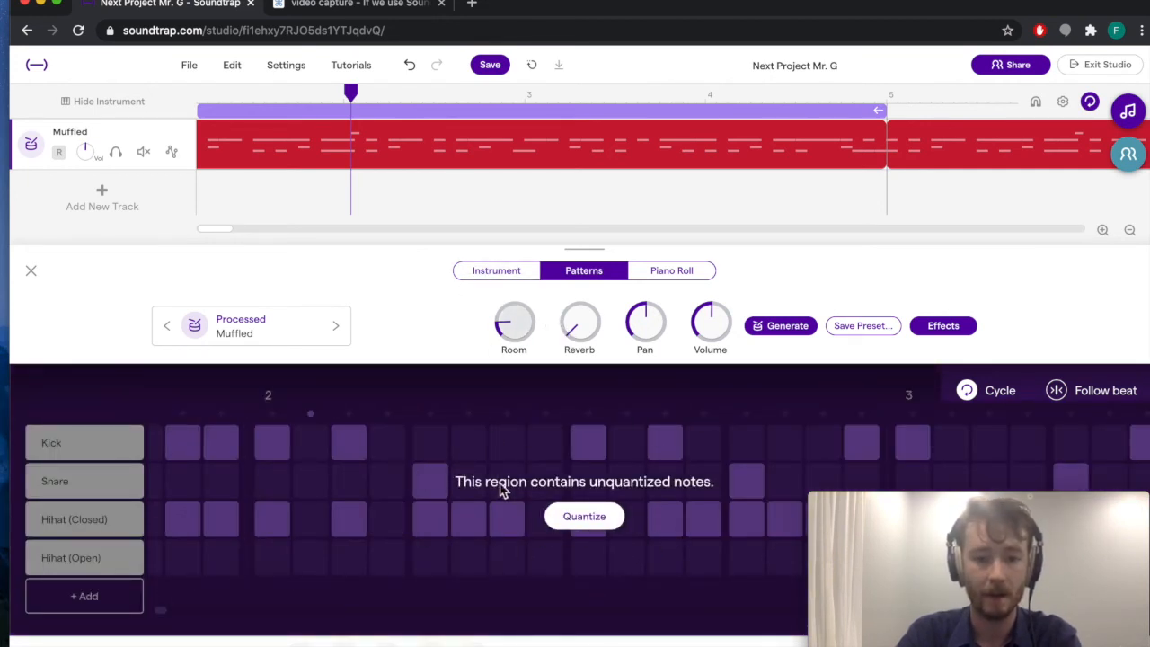
left_click(429, 645)
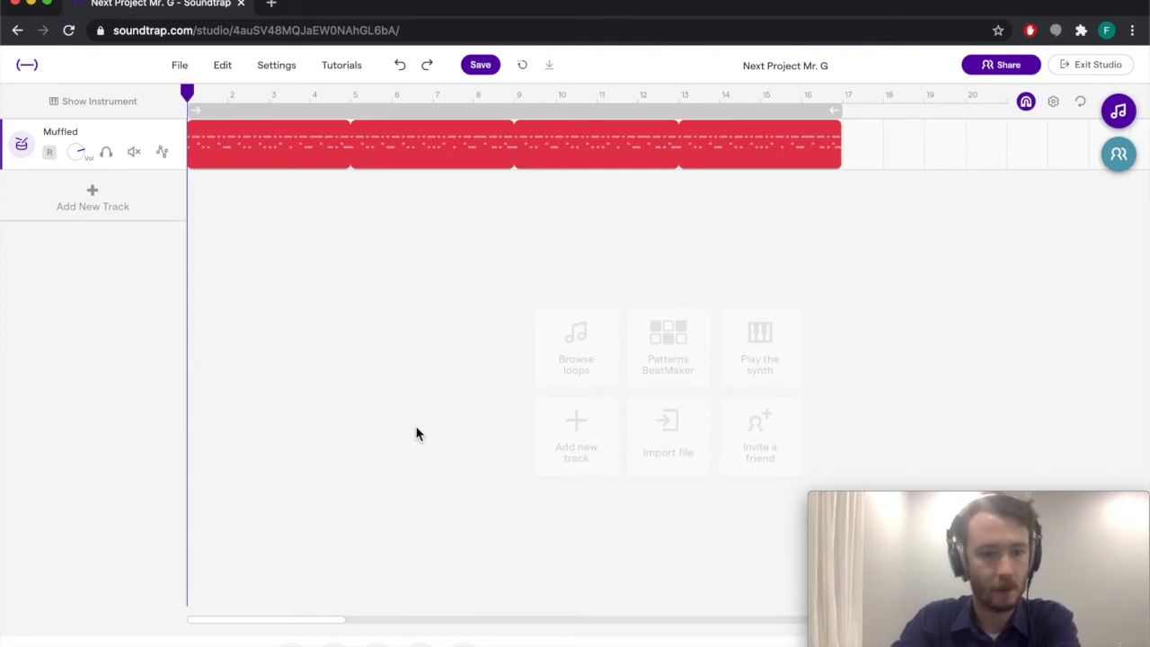
- Open the Muffled track's Patterns editor and quantize the drum region to 1/16
left_click(22, 146)
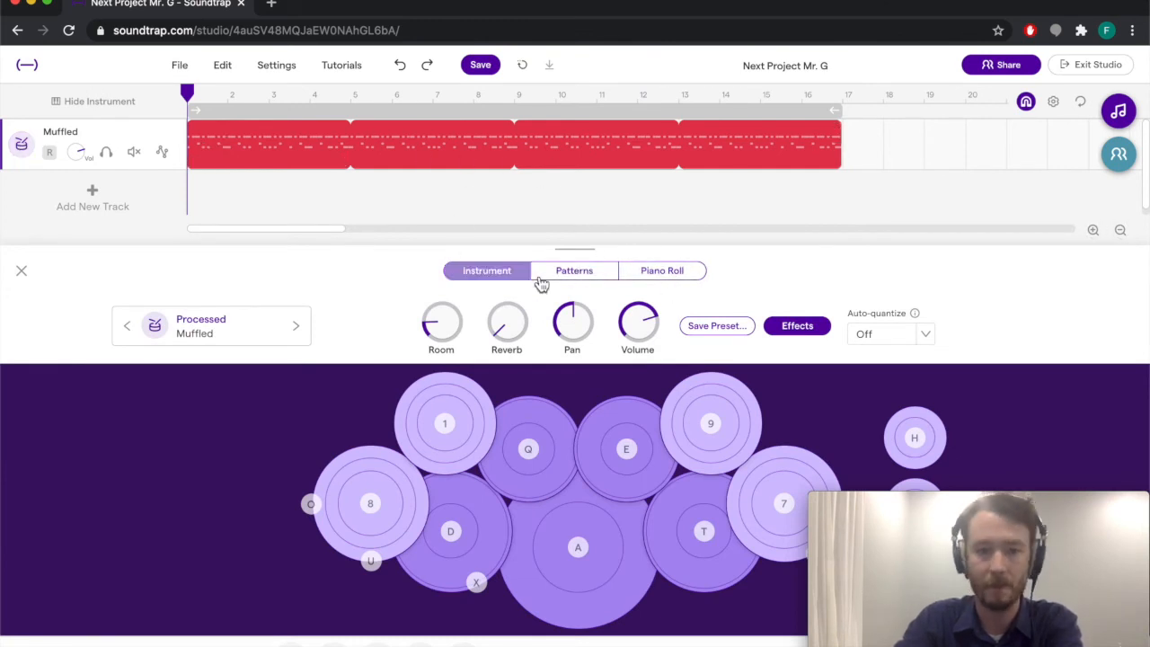
left_click(574, 277)
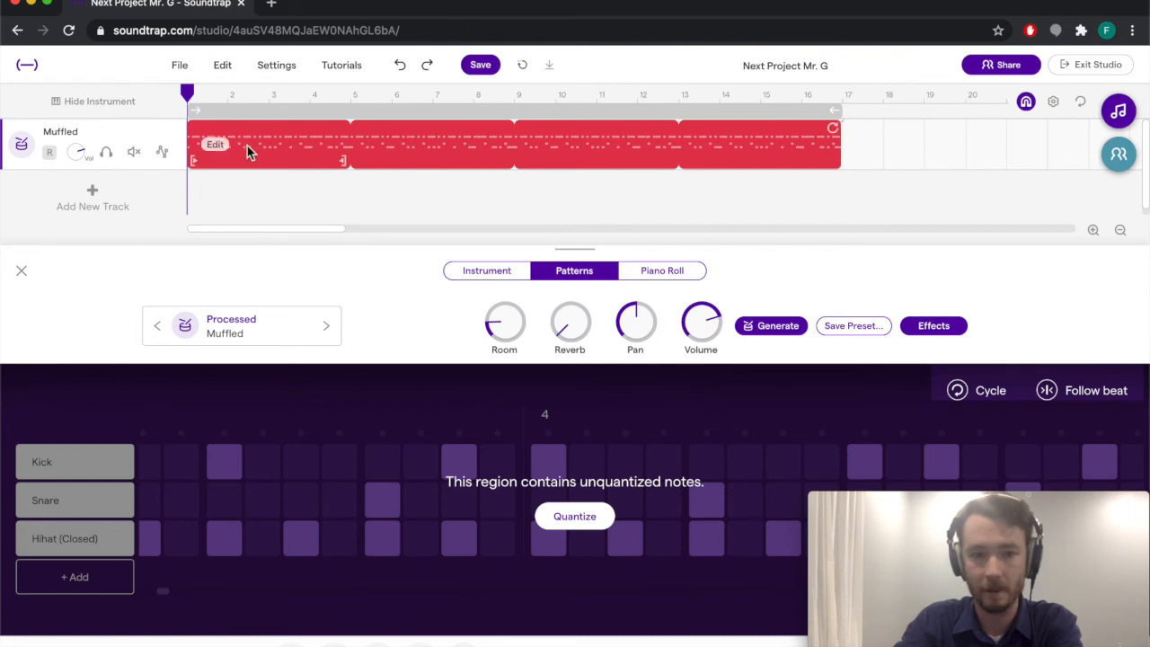
right_click(206, 144)
mouse_move(322, 304)
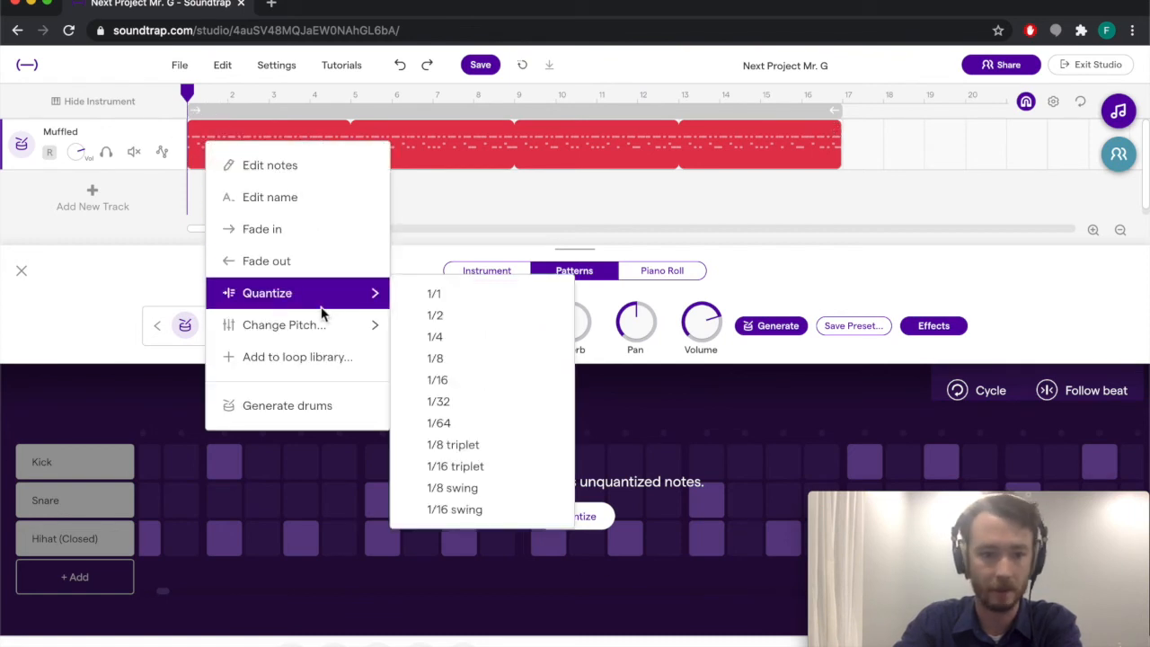
left_click(493, 385)
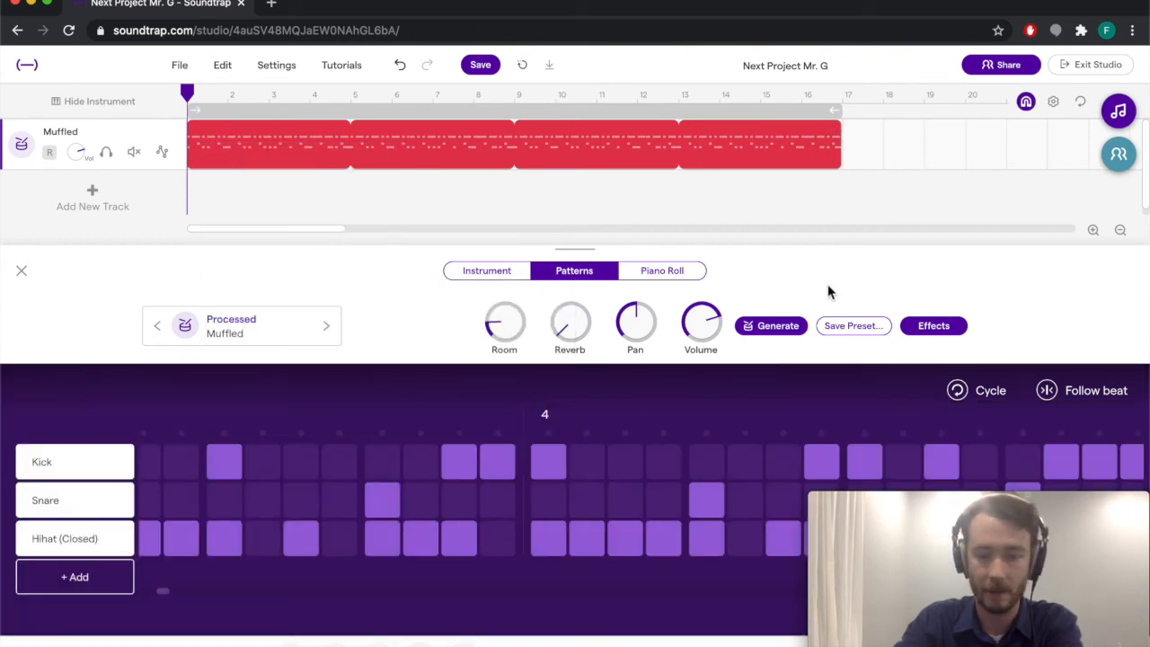
- Return the playhead to the start of the track and minimize the Movie Recording window
left_click(333, 184)
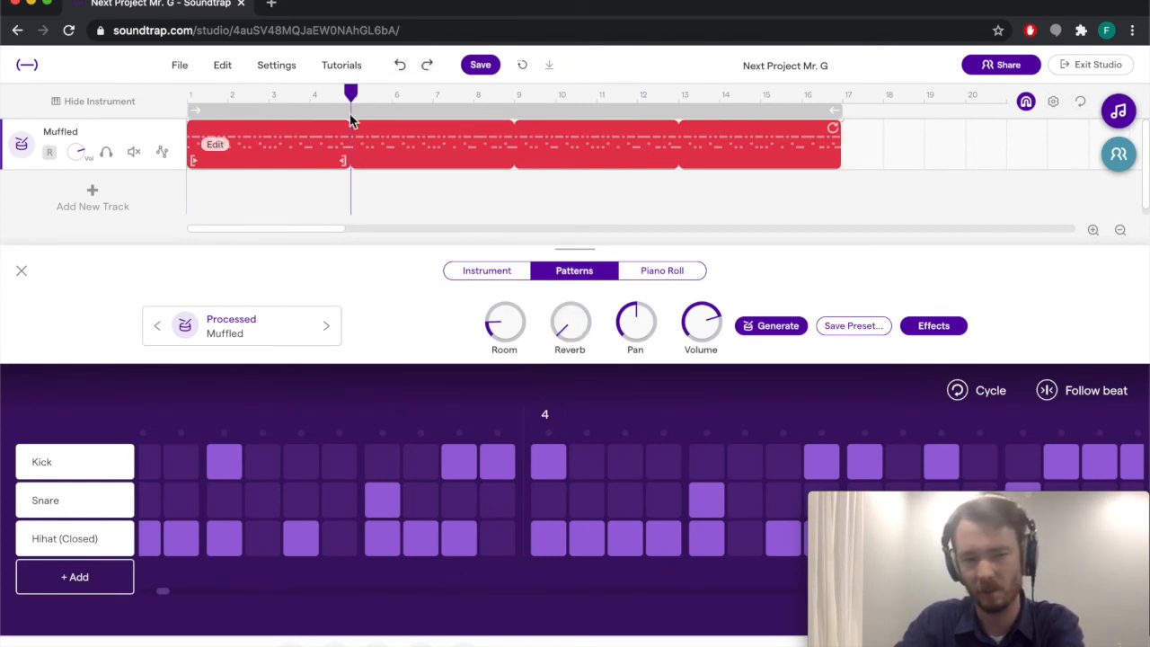
left_click_drag(352, 93, 186, 95)
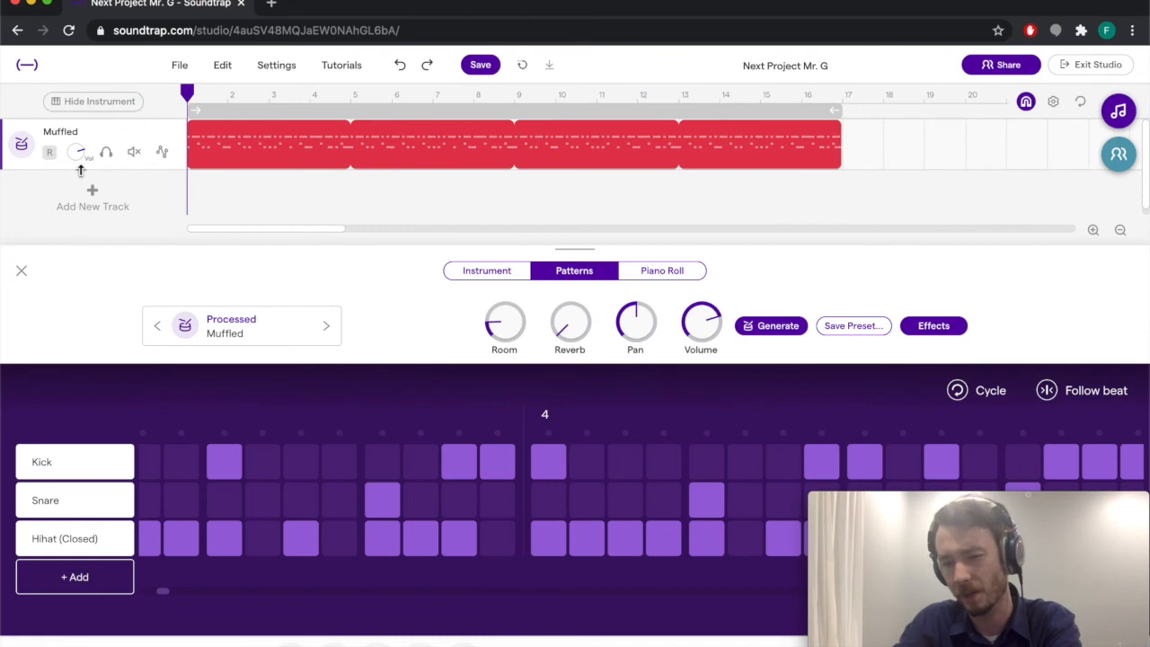
right_click(213, 141)
left_click(197, 188)
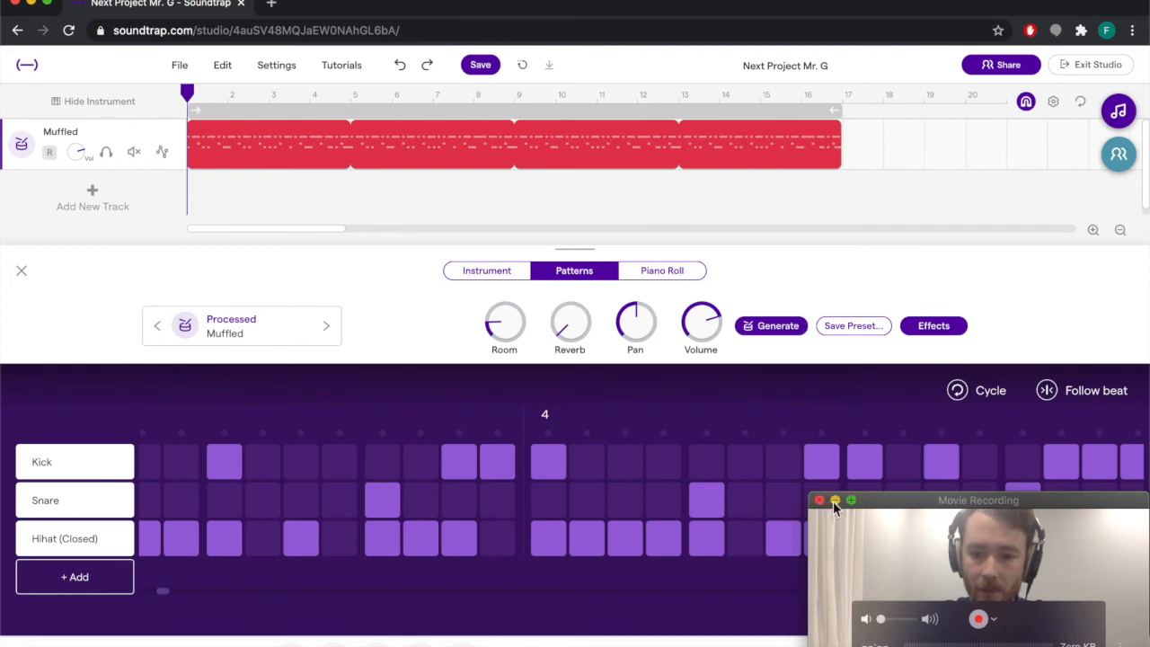
left_click(835, 503)
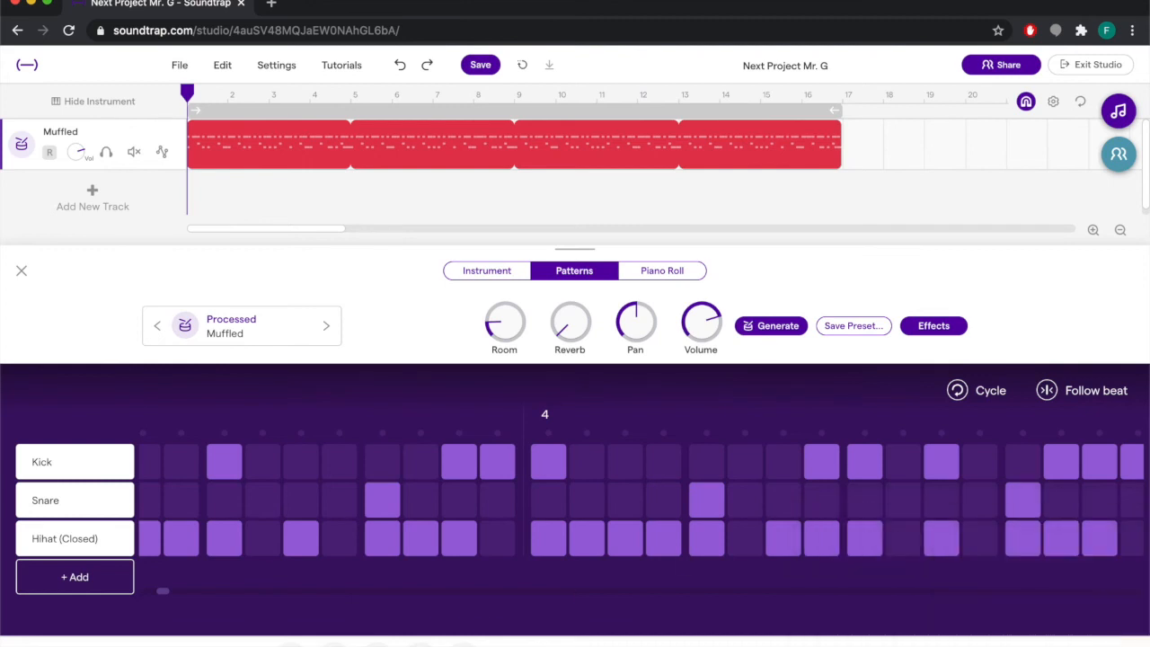
- Add a Hihat (Open) row and place hits on steps 2, 8 and 12 of bar 1
left_click(87, 586)
scroll(226, 580, "left", 10)
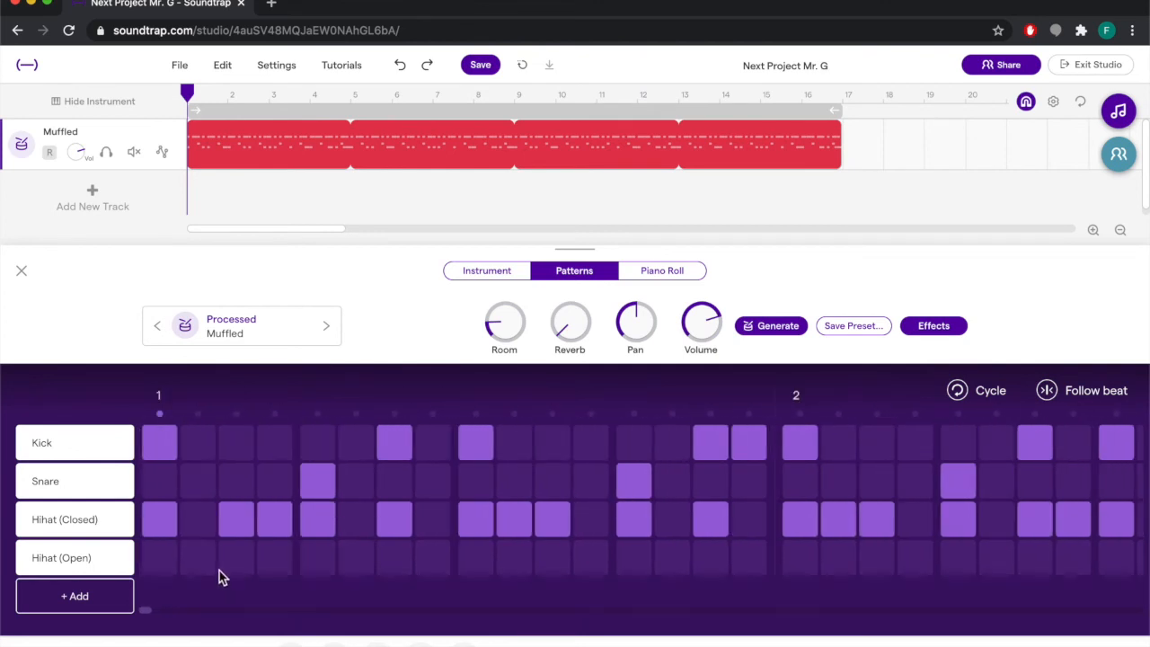
left_click(200, 557)
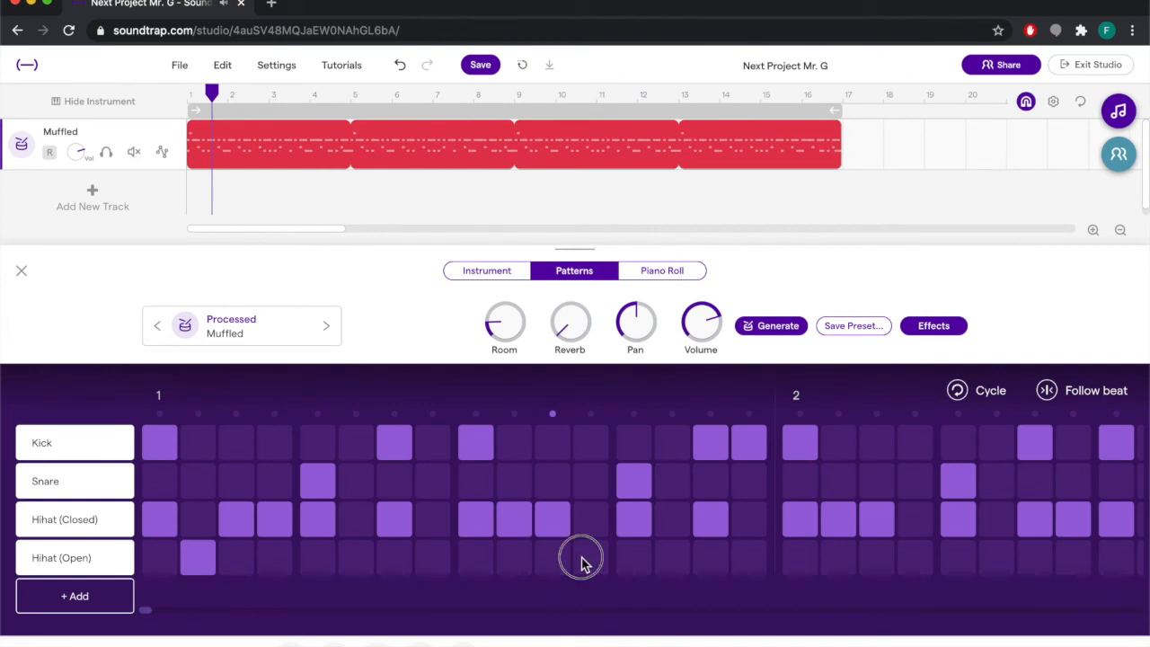
left_click(428, 561)
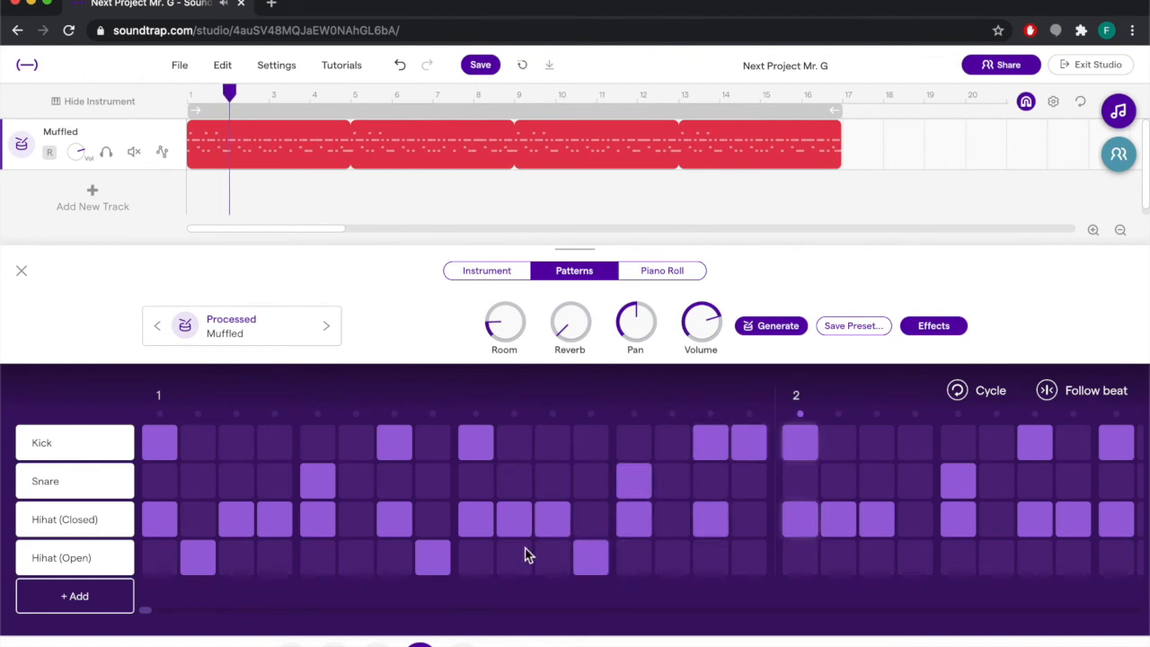
- Remove the three open hi-hat hits from bar 1
left_click(591, 560)
left_click(432, 561)
left_click(198, 561)
- Add a Crash row with a hit only on the first step of bar 1, and play the track from the start
left_click(93, 597)
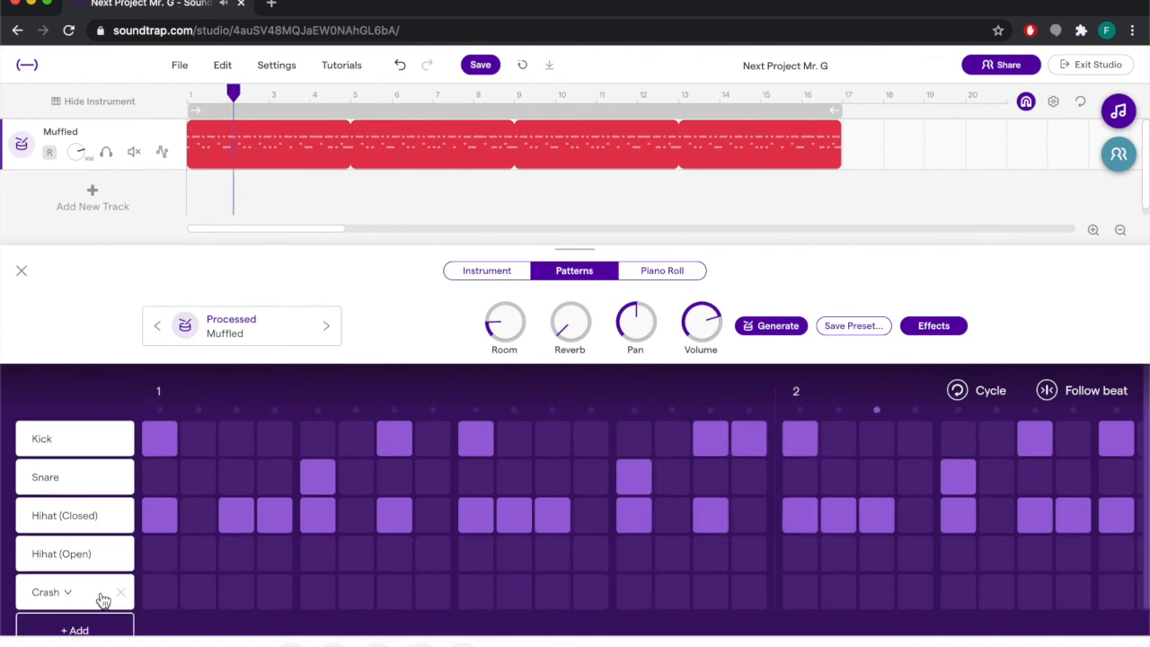
left_click(159, 563)
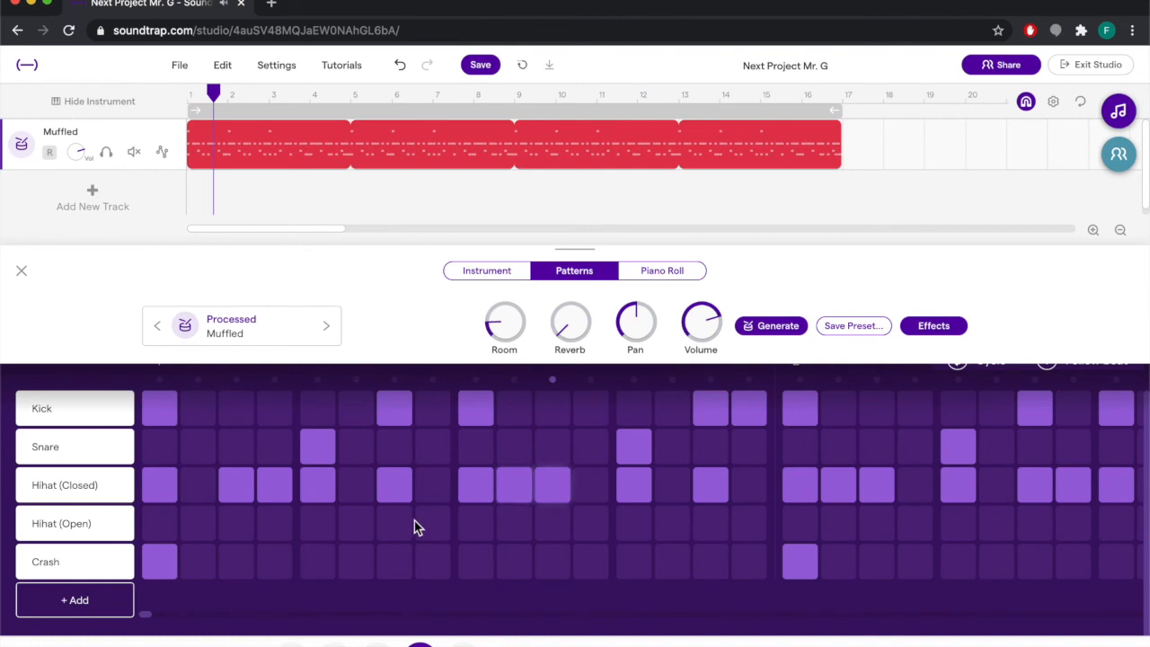
left_click(802, 560)
left_click(715, 567)
scroll(683, 555, "up", 1)
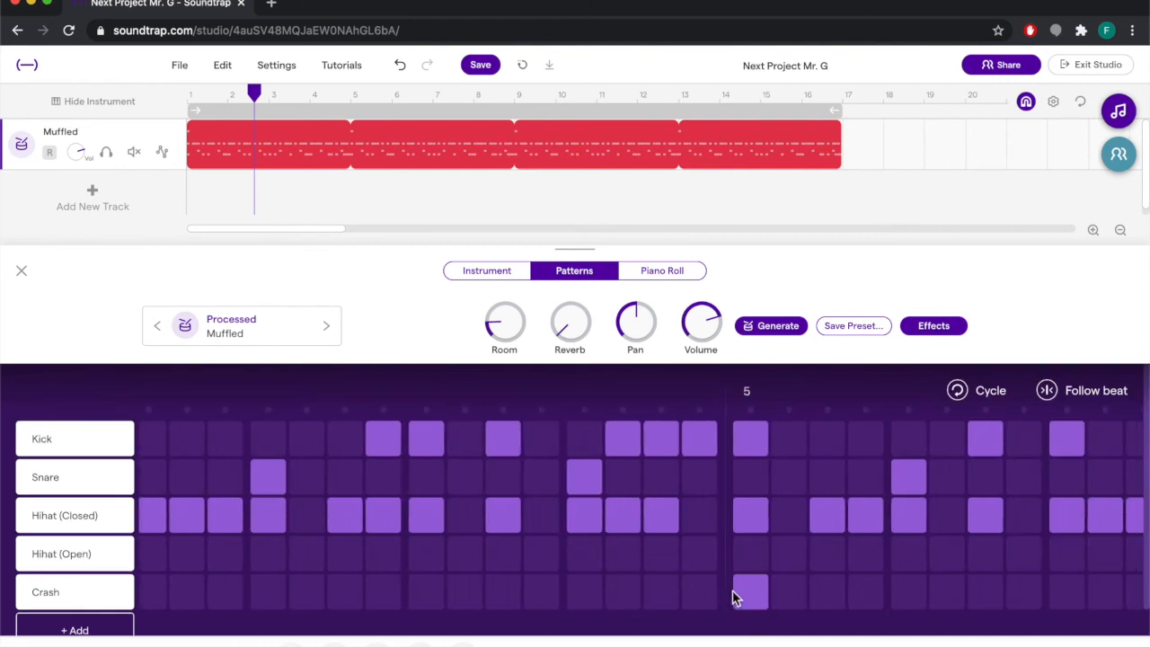
left_click_drag(254, 92, 8, 125)
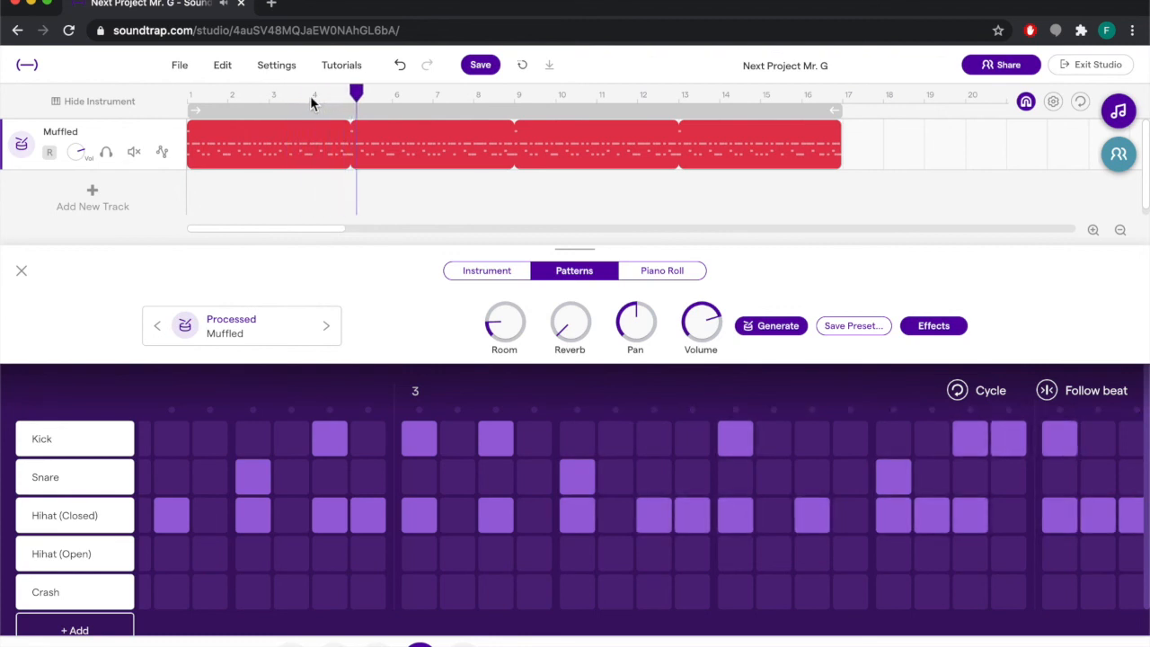
- Add Ride, High Tom, Mid Tom, Low Tom and Ride (Bell) rows to the pattern
scroll(74, 620, "down", 1)
left_click(73, 604)
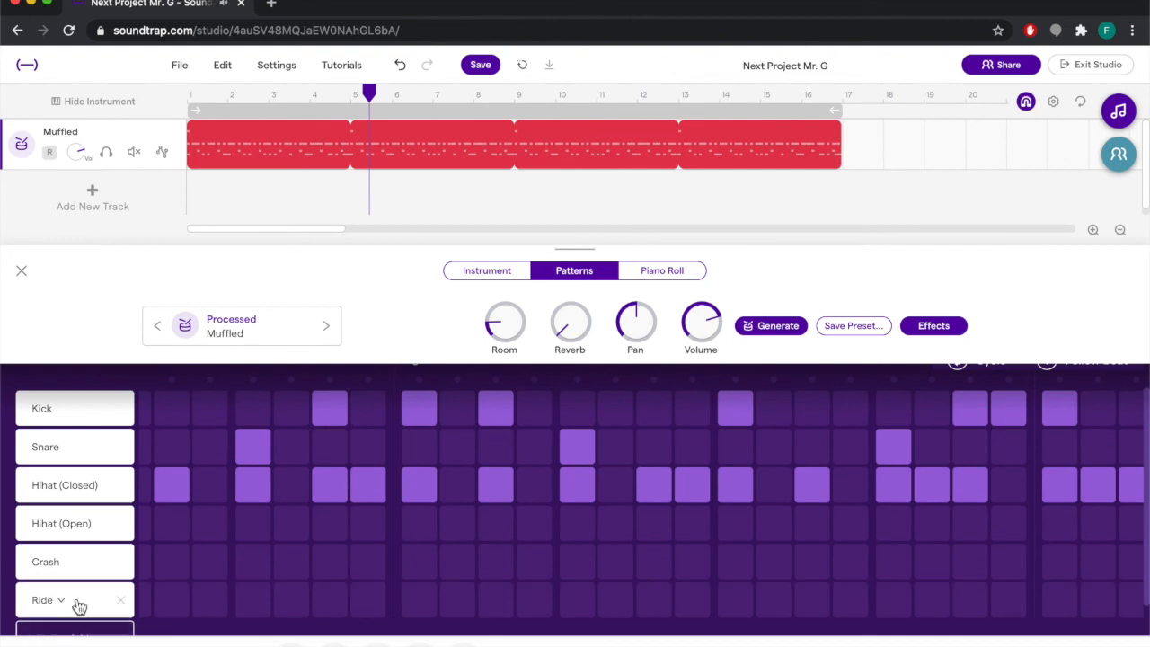
left_click(71, 608)
left_click(70, 608)
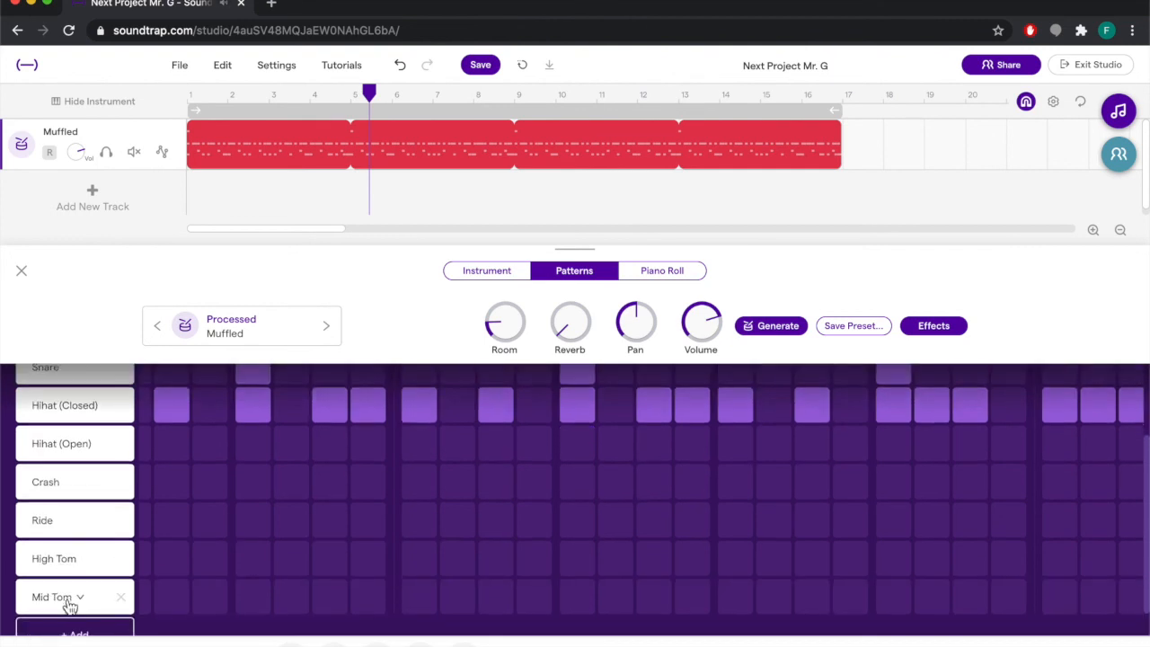
left_click(70, 608)
left_click(72, 600)
- Add a fill on bar 4 with High Tom on step 13, Mid Tom on 14 and 15, Low Tom on 16, and move the playhead near bar 4
scroll(341, 528, "up", 5)
scroll(340, 528, "down", 5)
scroll(340, 529, "up", 5)
scroll(339, 528, "right", 5)
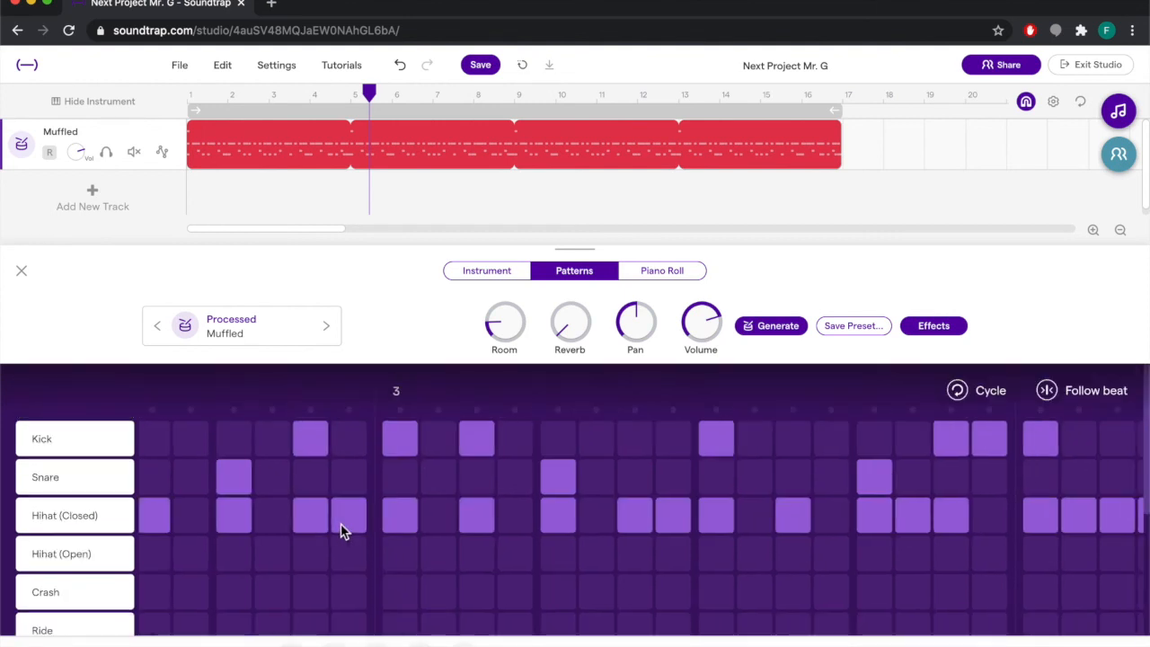
scroll(342, 525, "right", 3)
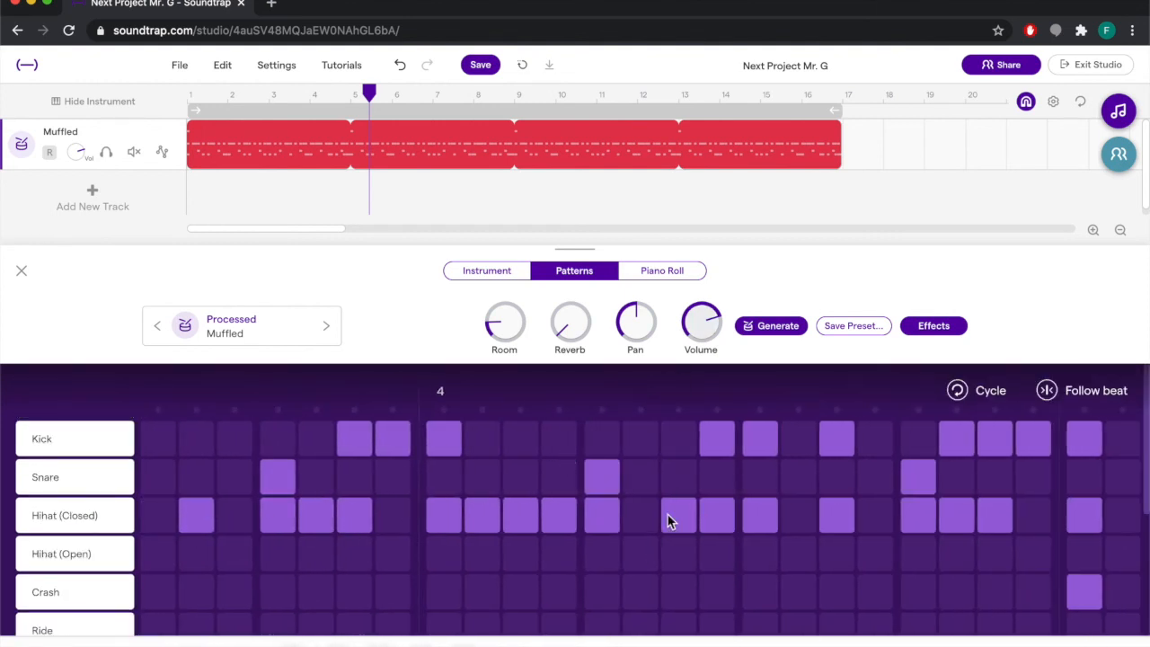
scroll(835, 452, "right", 5)
scroll(583, 437, "down", 5)
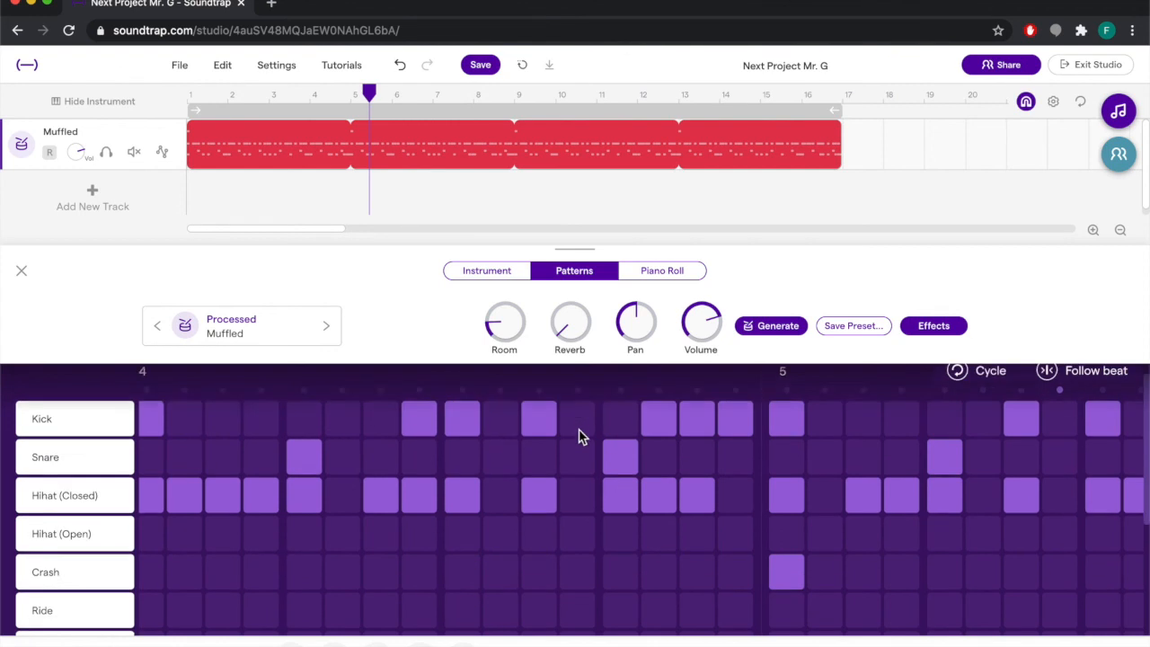
scroll(585, 435, "up", 2)
scroll(583, 437, "down", 1)
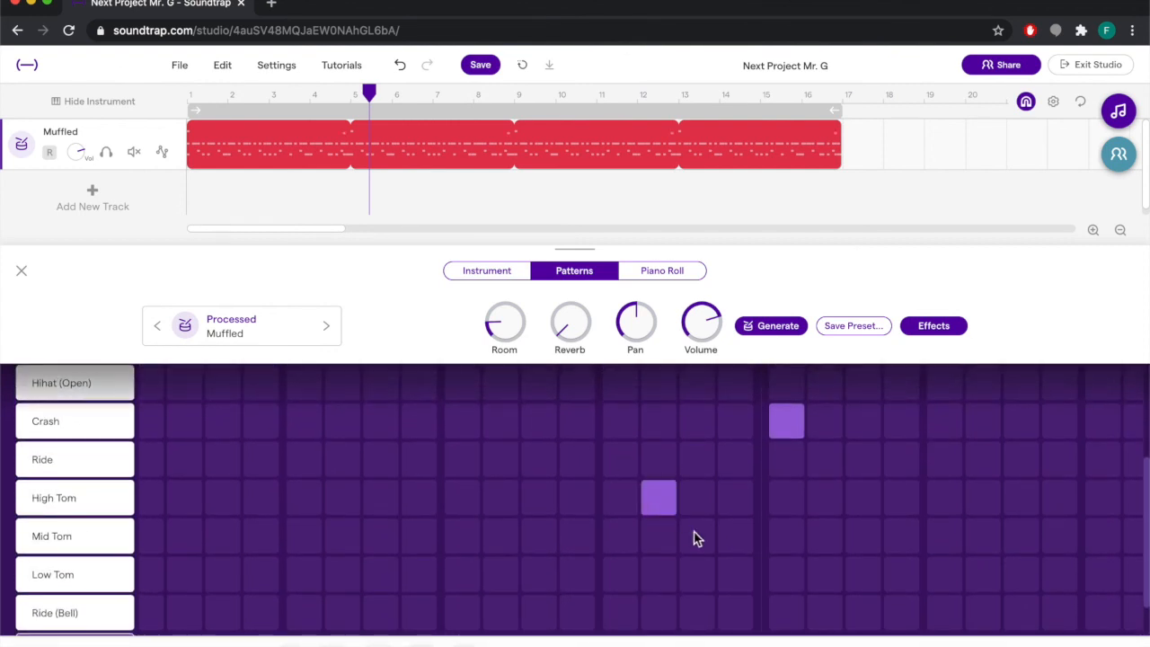
left_click(620, 497)
left_click(709, 545)
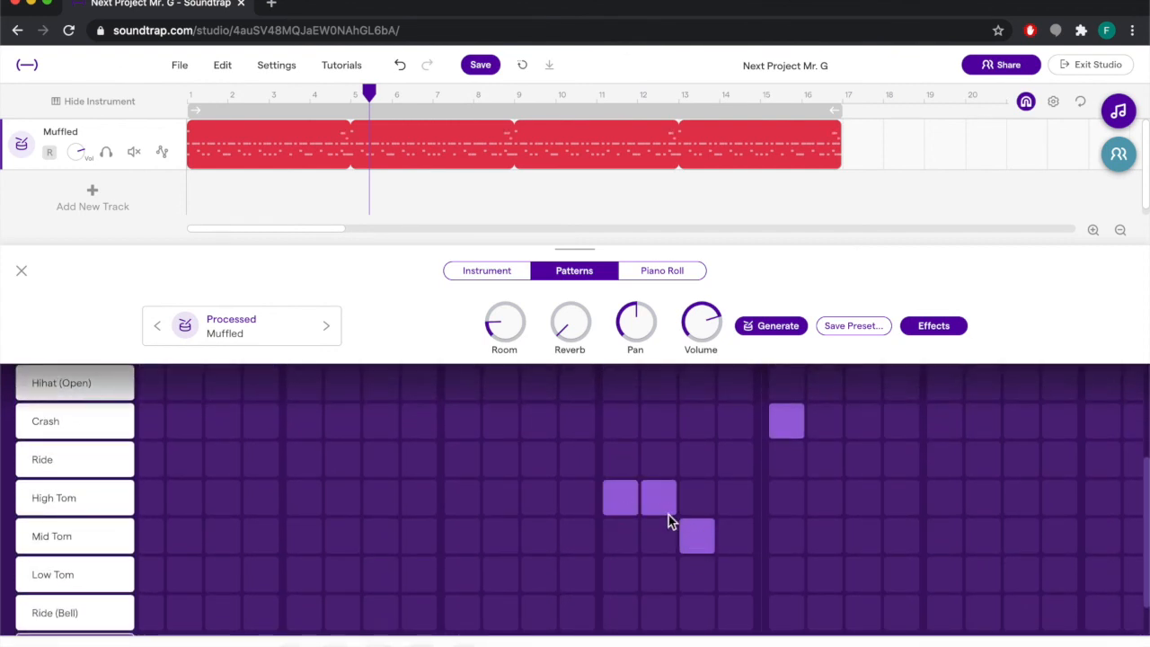
left_click(665, 532)
left_click(732, 571)
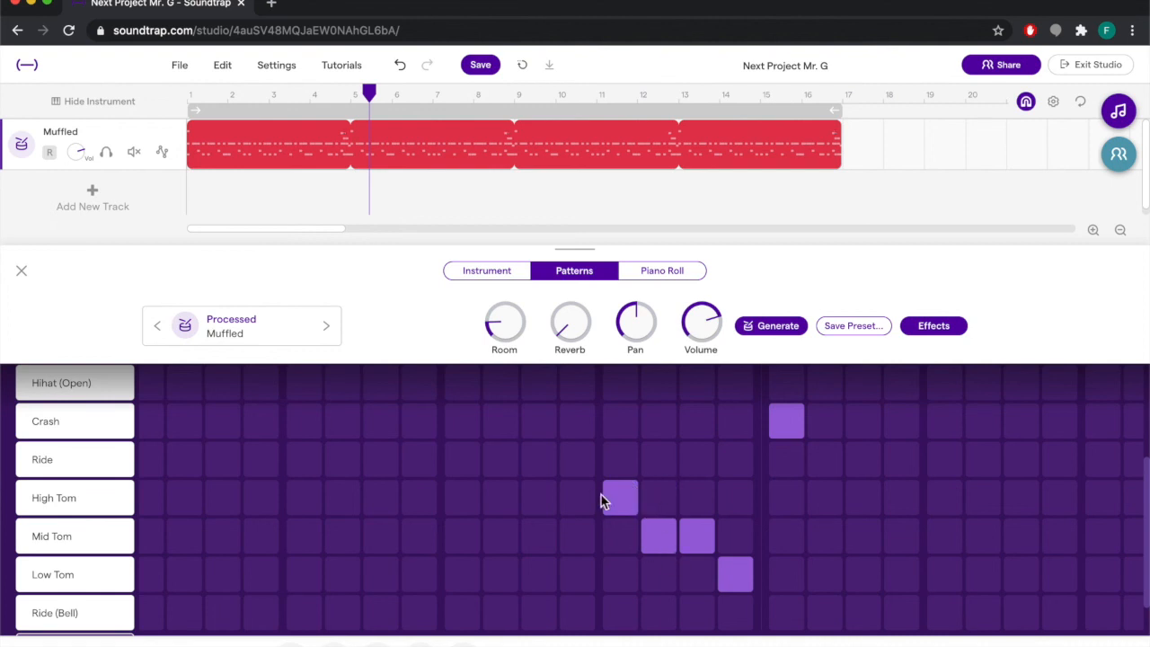
left_click(307, 98)
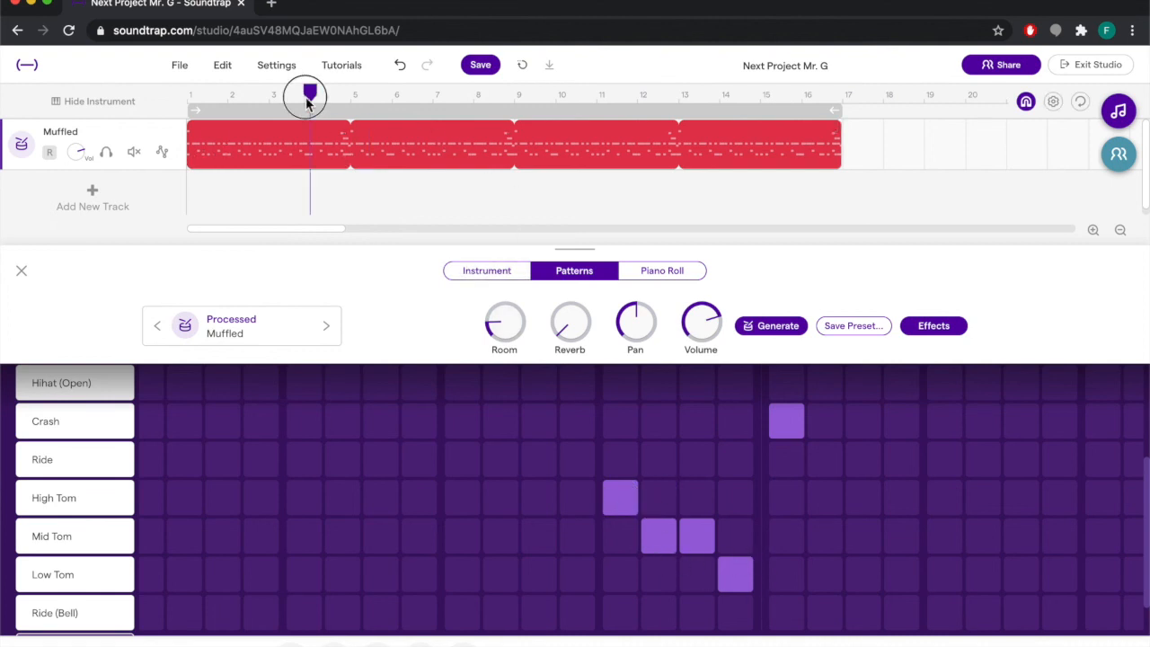
- Play the track from just before bar 4 to hear the tom fill in the pattern
scroll(473, 504, "up", 3)
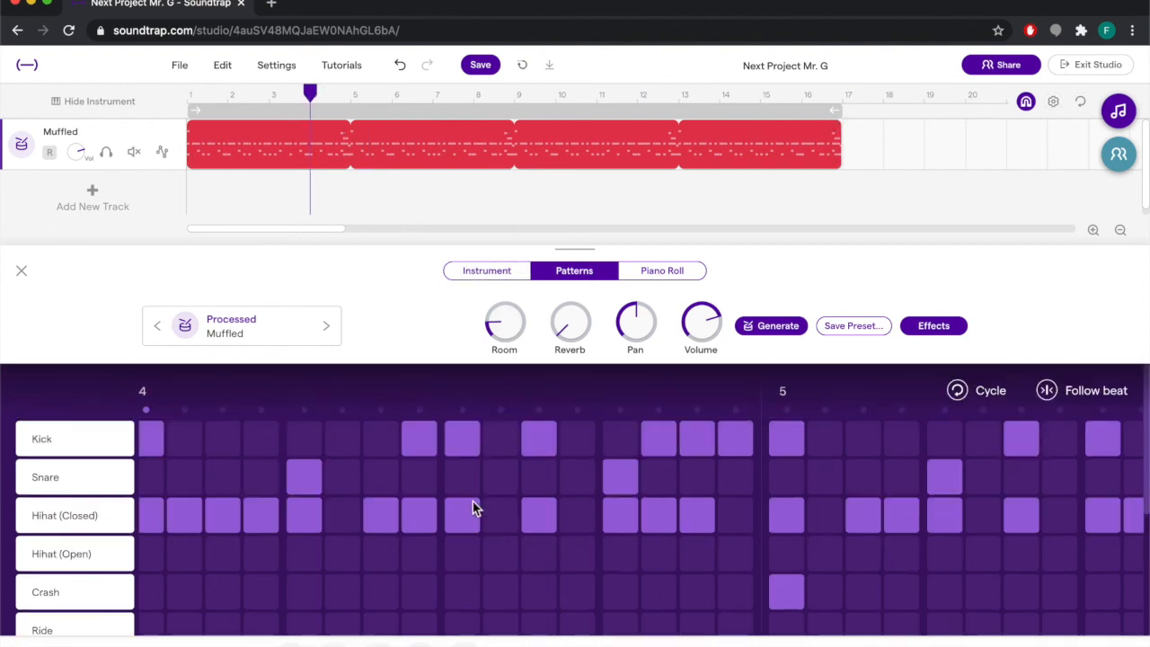
key("space")
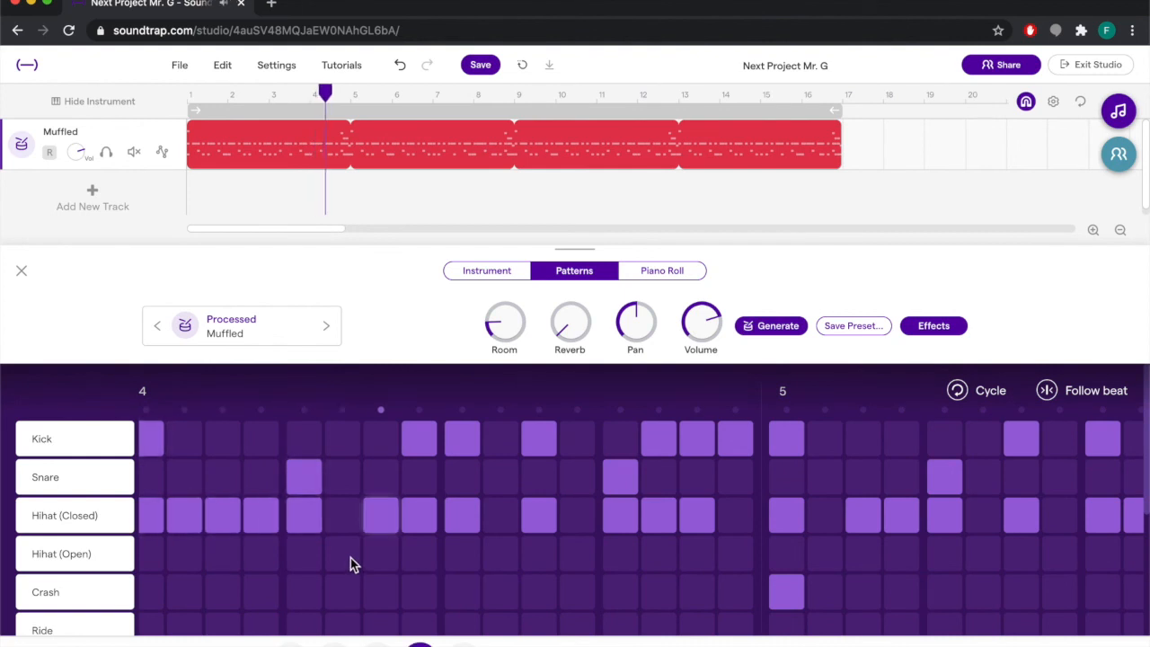
scroll(351, 564, "down", 3)
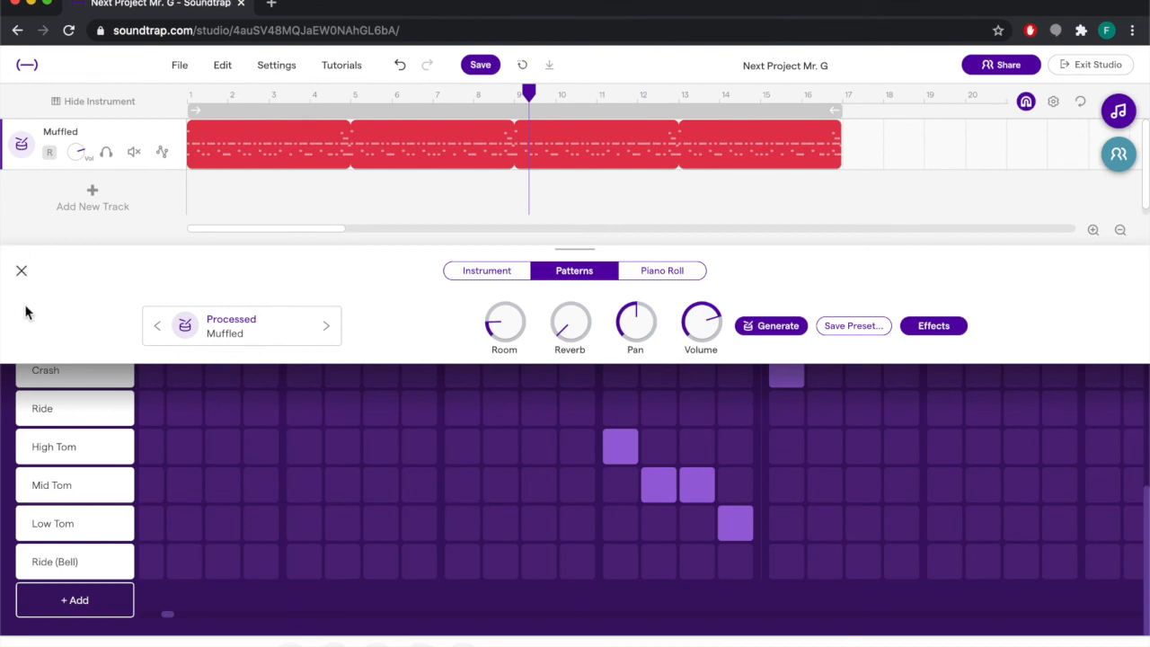
- Close the instrument editor, quantize the drum region to 1/16 swing with a low swing amount, and move the playhead just before bar 8
left_click(22, 270)
right_click(217, 157)
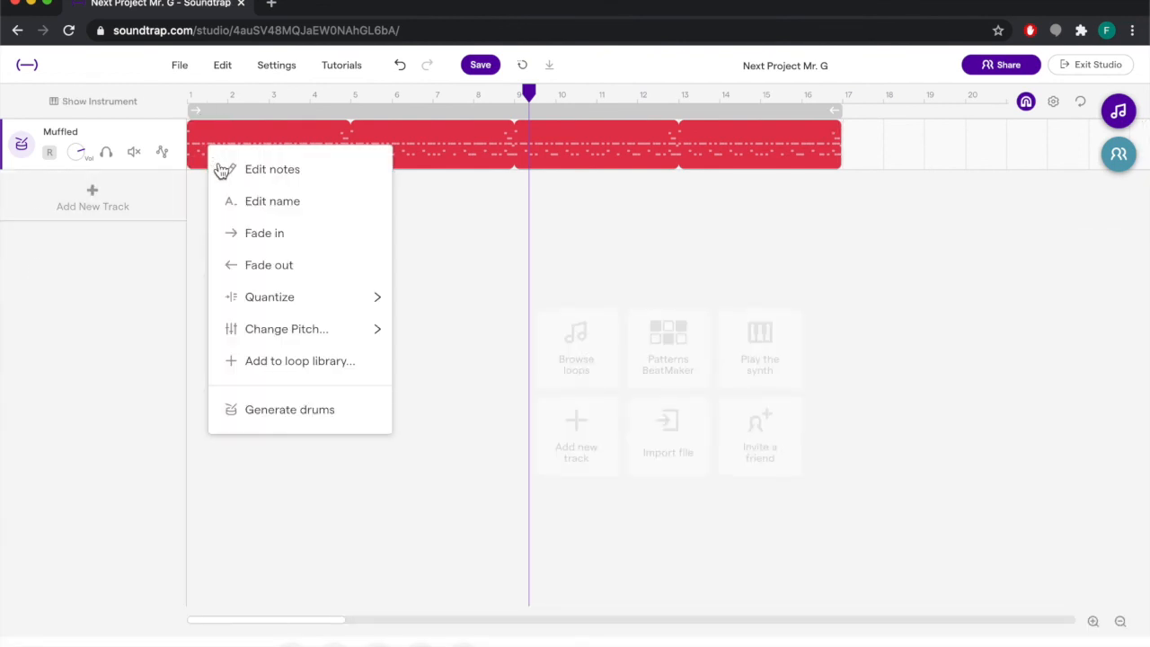
mouse_move(369, 304)
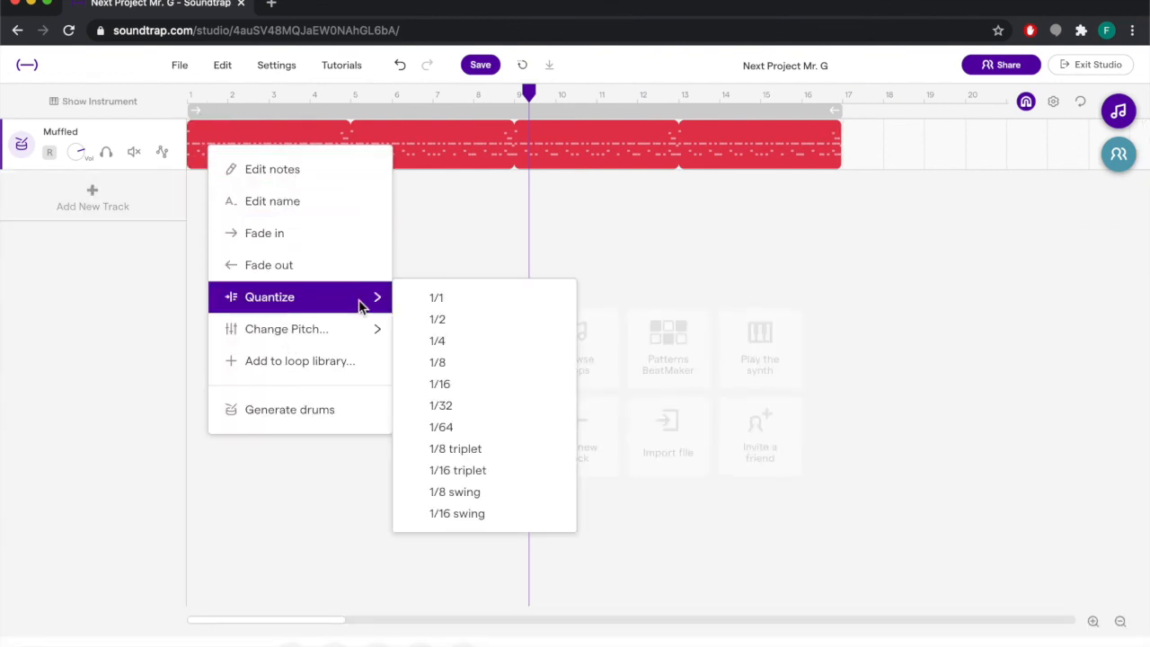
left_click(470, 520)
left_click_drag(576, 356, 576, 386)
left_click(573, 417)
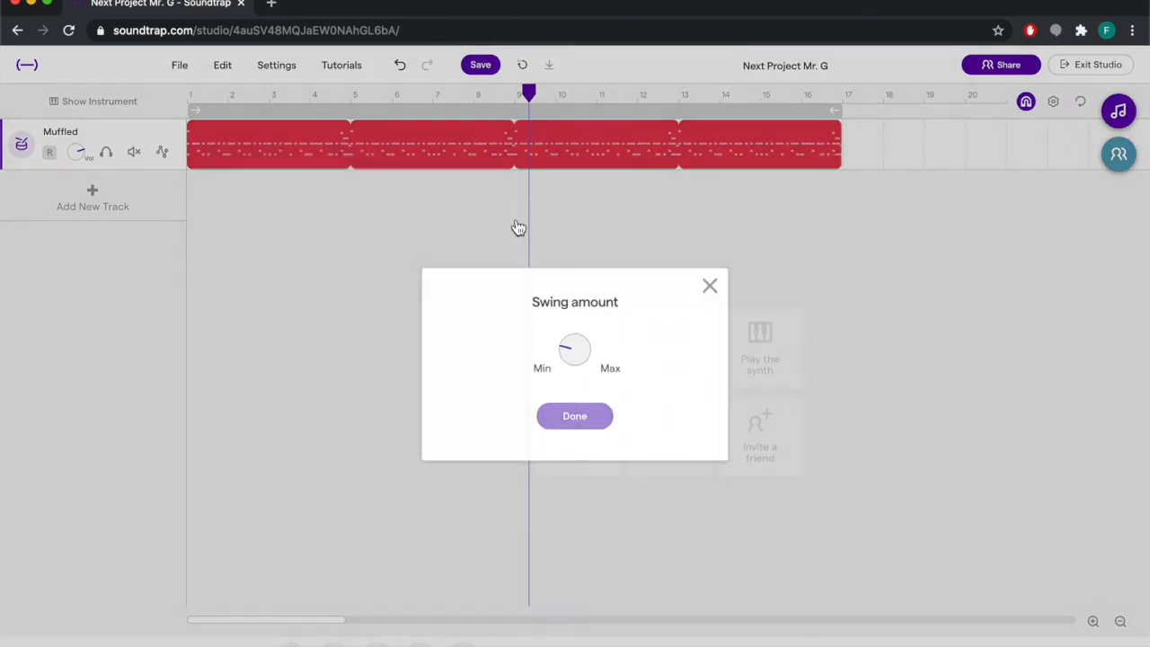
left_click(473, 92)
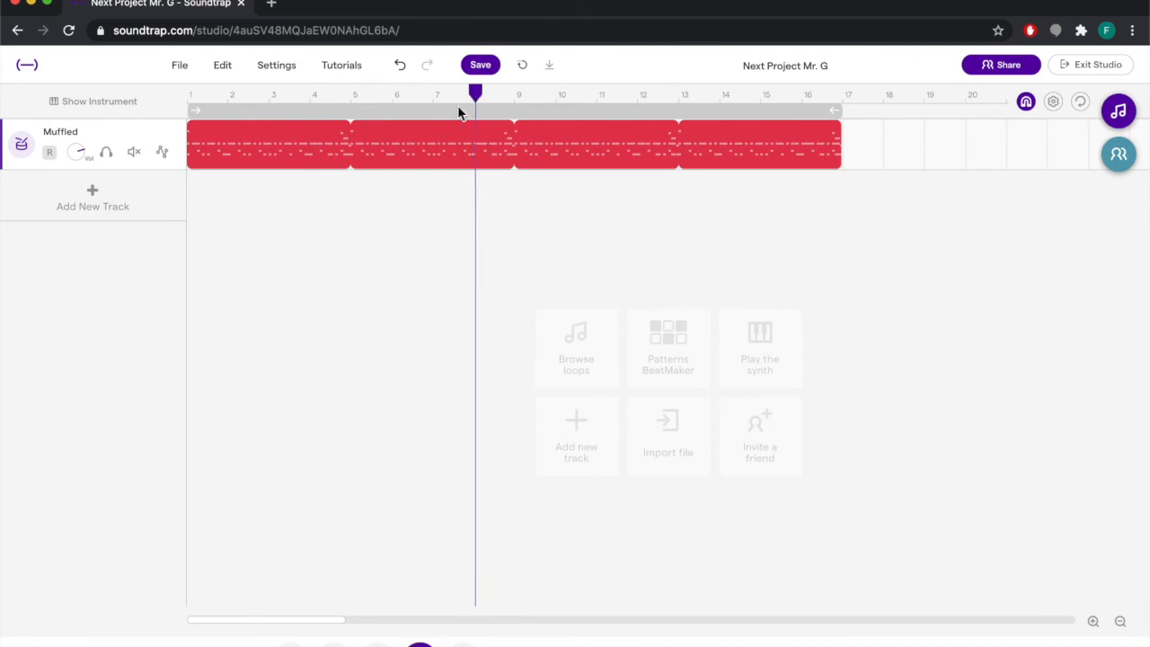